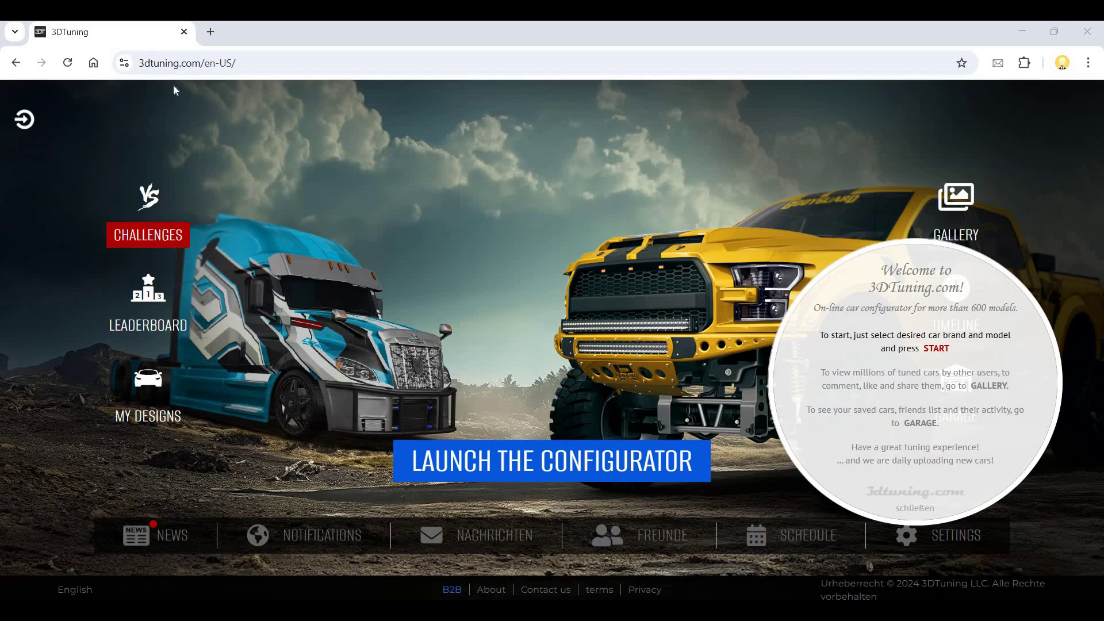
Go from the leaderboard back home, launch the car configurator and browse the model grid.
click(149, 385)
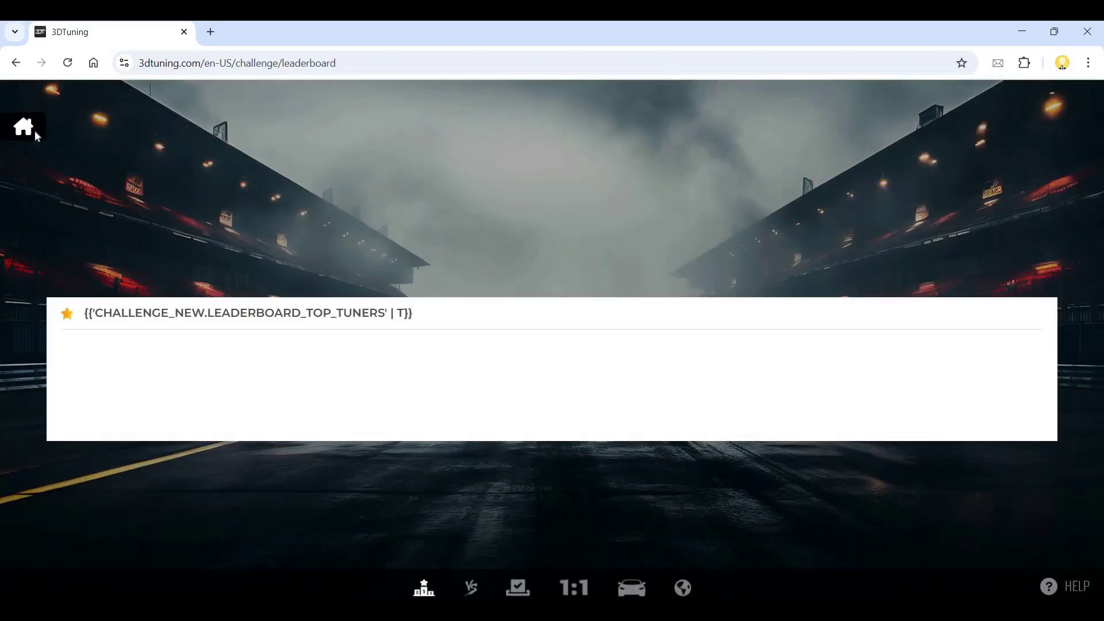
click(35, 130)
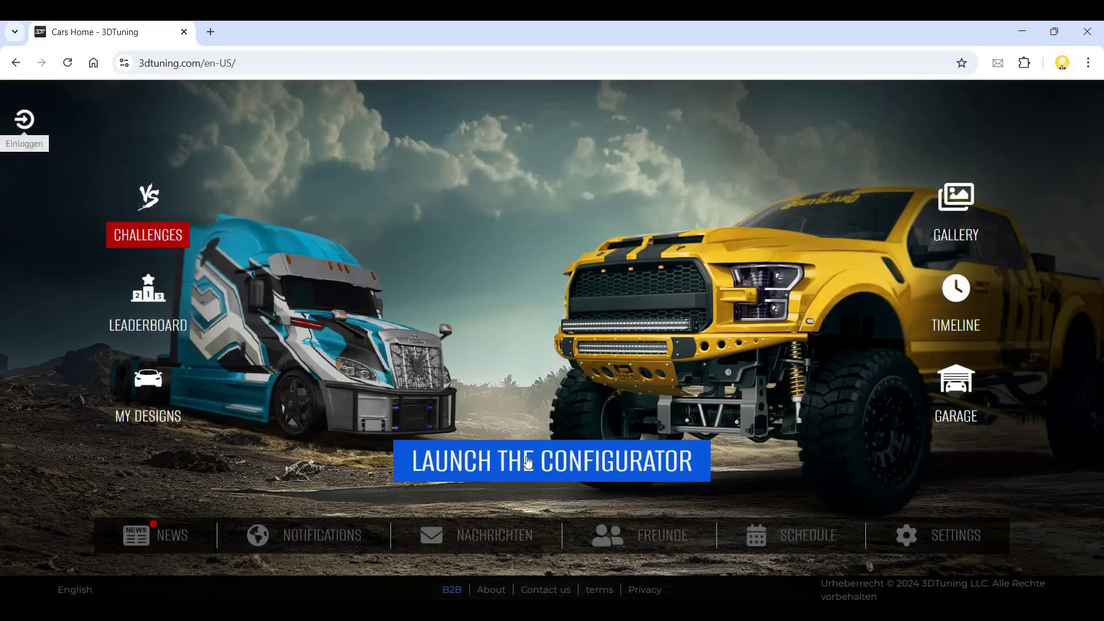
click(528, 462)
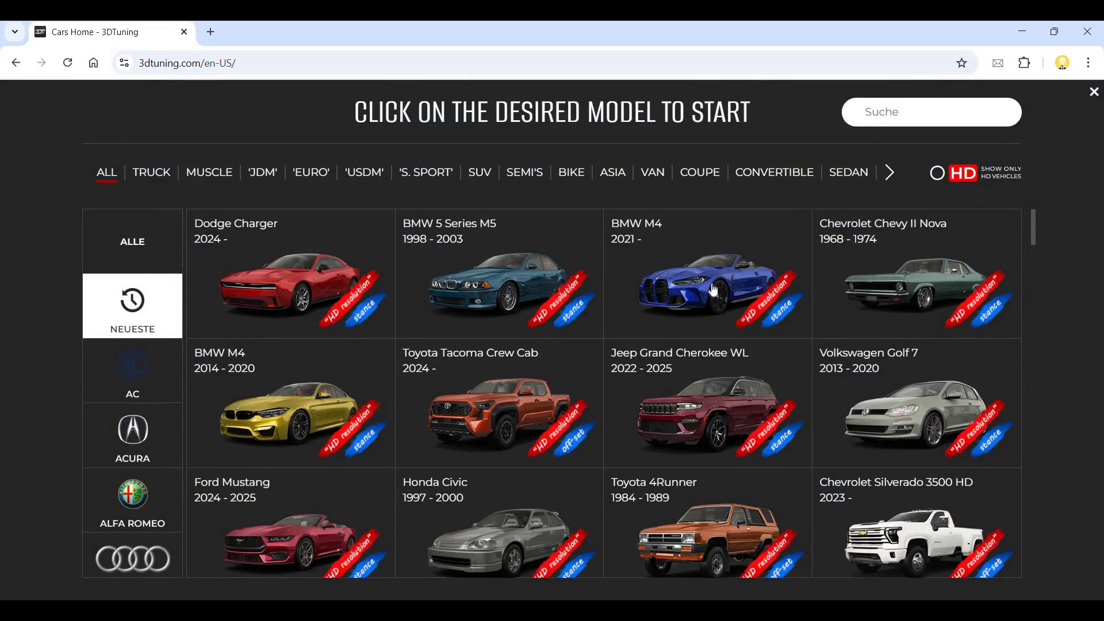
scroll(712, 294, down, 7)
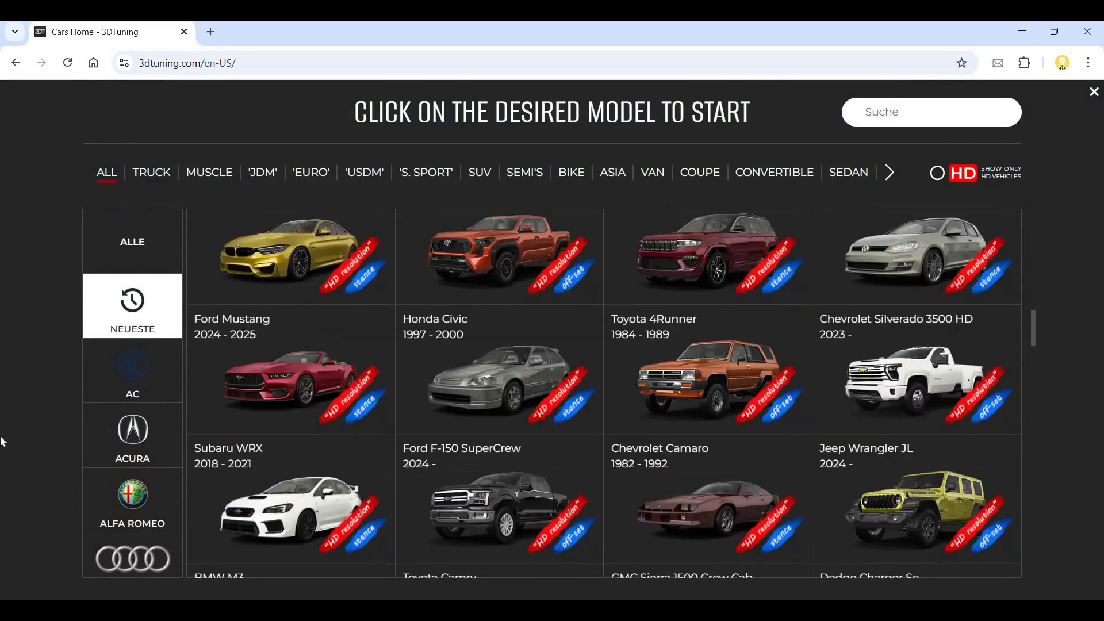
scroll(356, 385, down, 2)
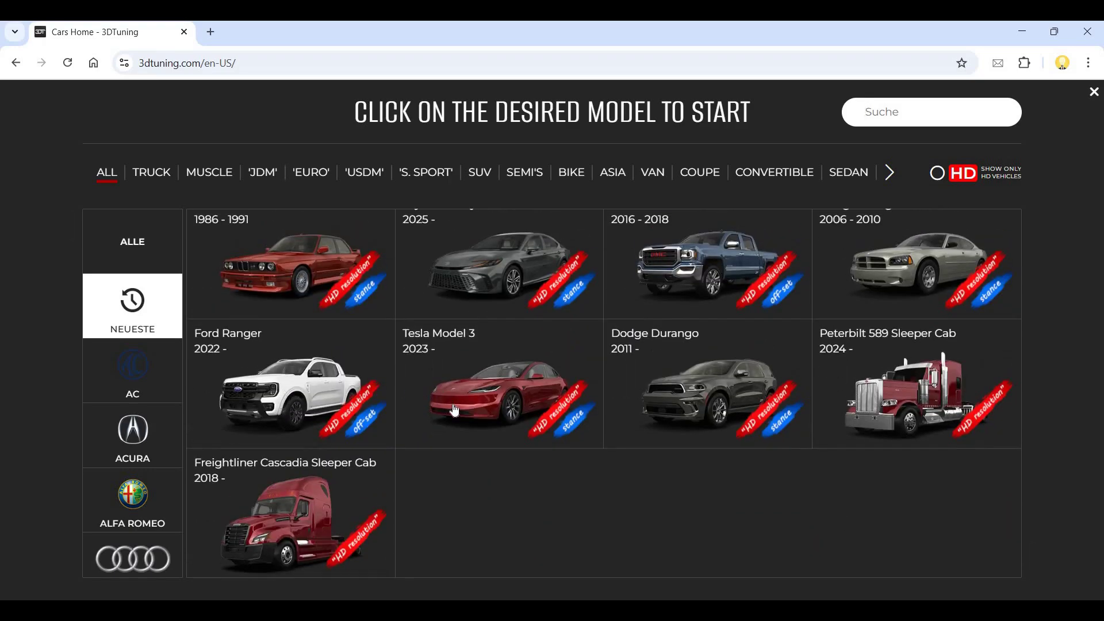
scroll(501, 412, up, 2)
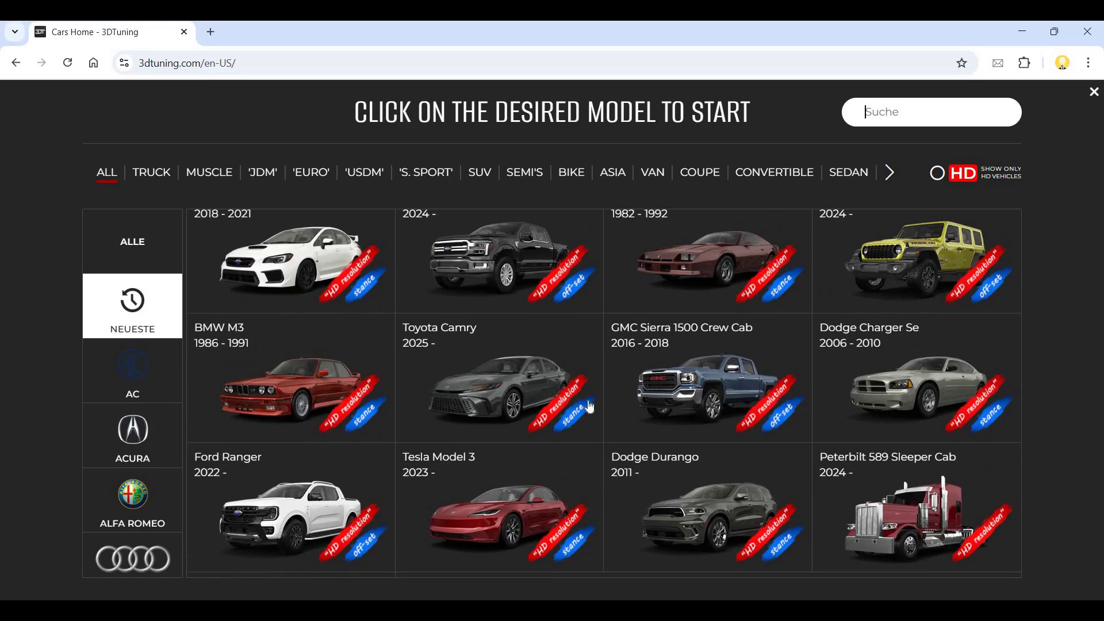
scroll(624, 357, up, 2)
scroll(402, 259, down, 4)
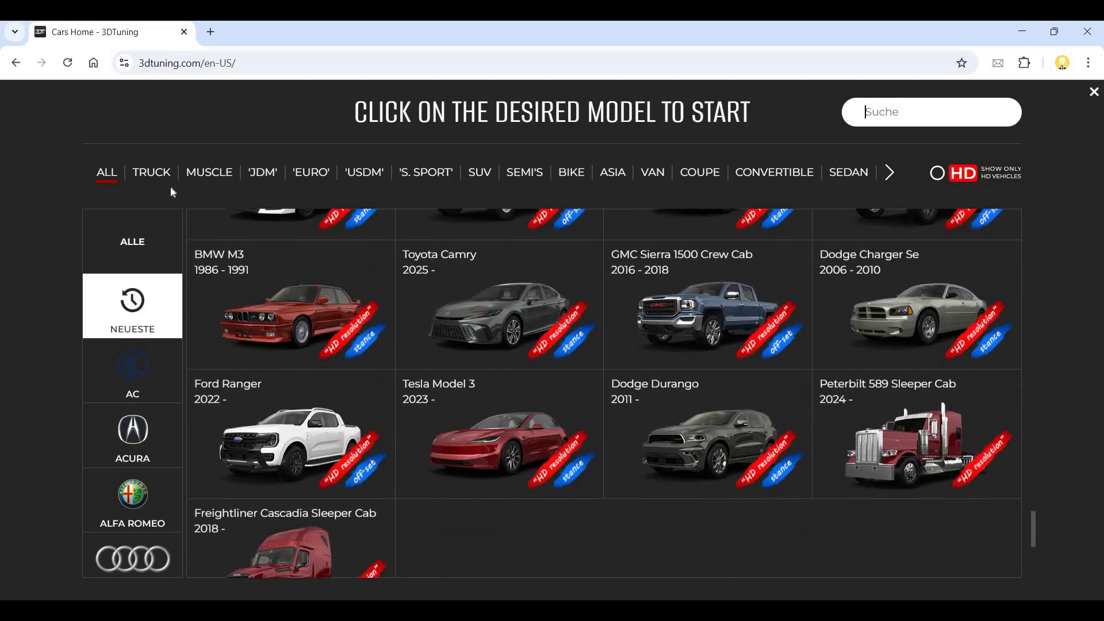
scroll(195, 184, up, 4)
scroll(414, 352, down, 4)
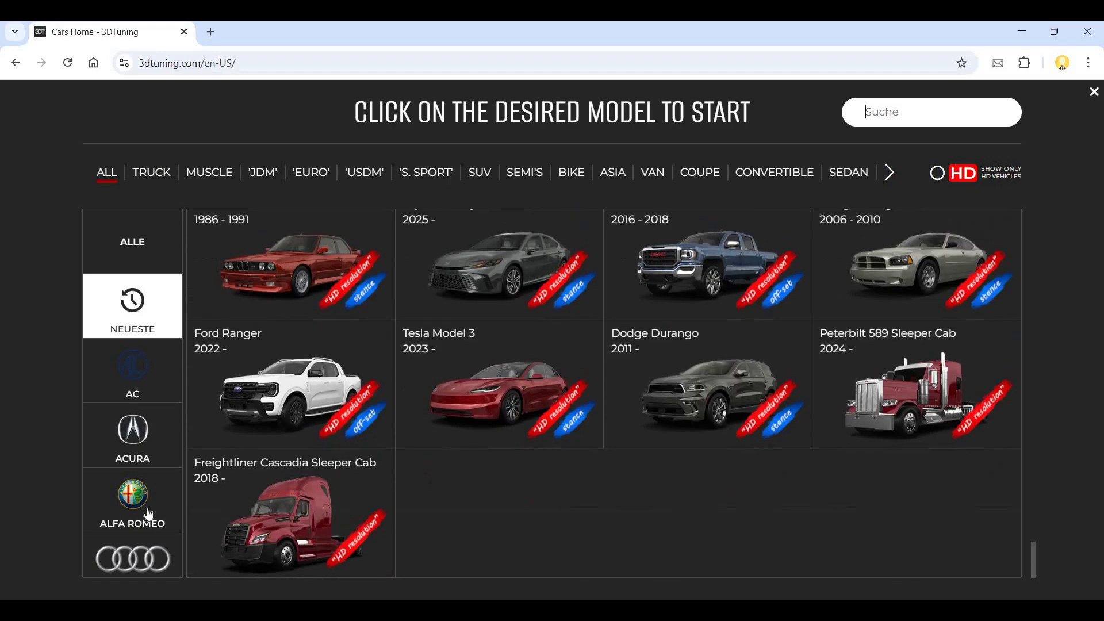
Filter the model list to Audi, then to BMW.
click(150, 544)
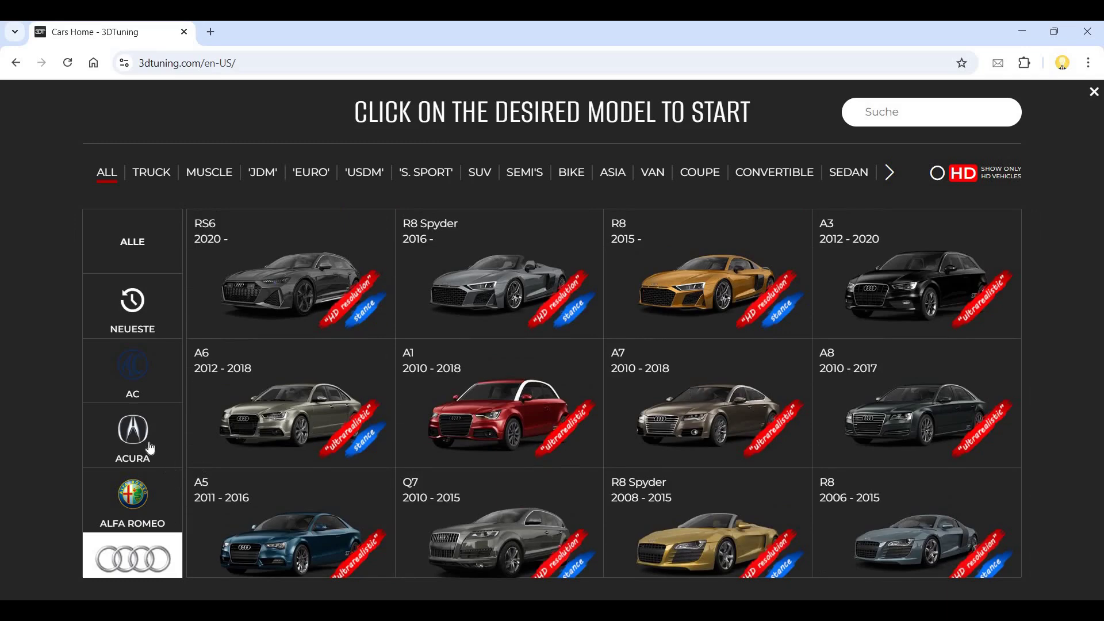
scroll(138, 437, down, 2)
scroll(136, 424, down, 3)
click(137, 424)
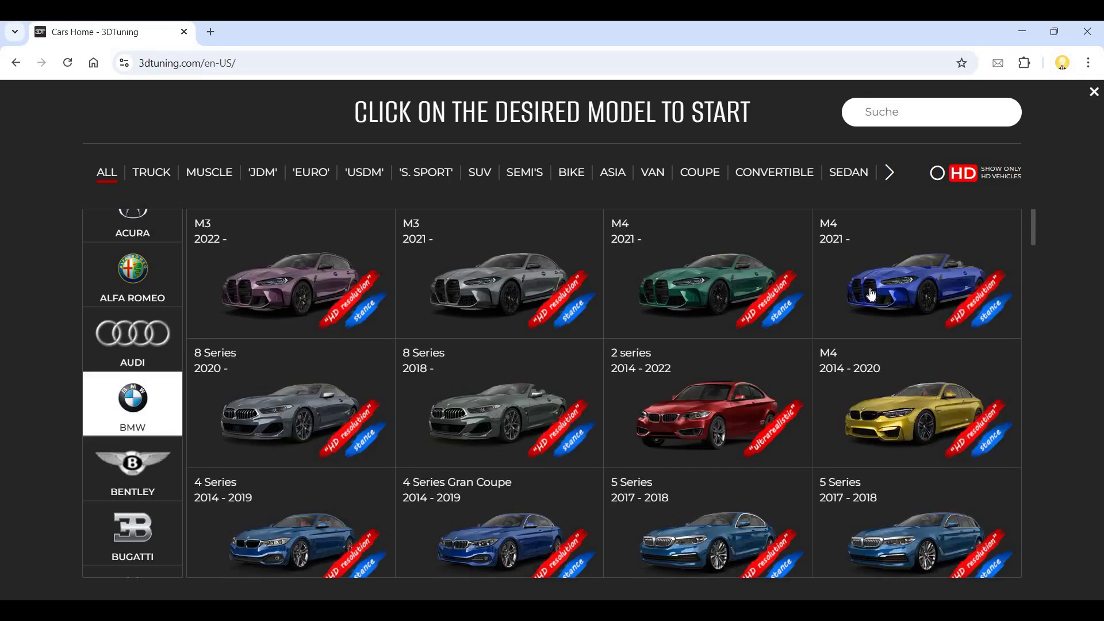
Pick the 2021 BMW M4 convertible and accept the usage agreement to load it.
click(871, 294)
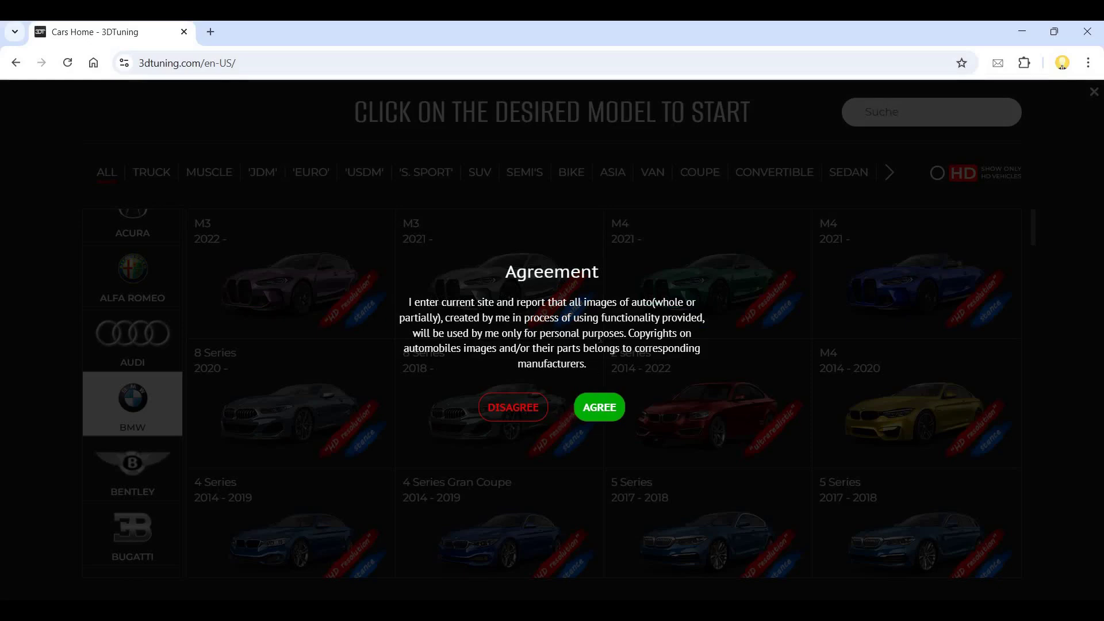
click(594, 406)
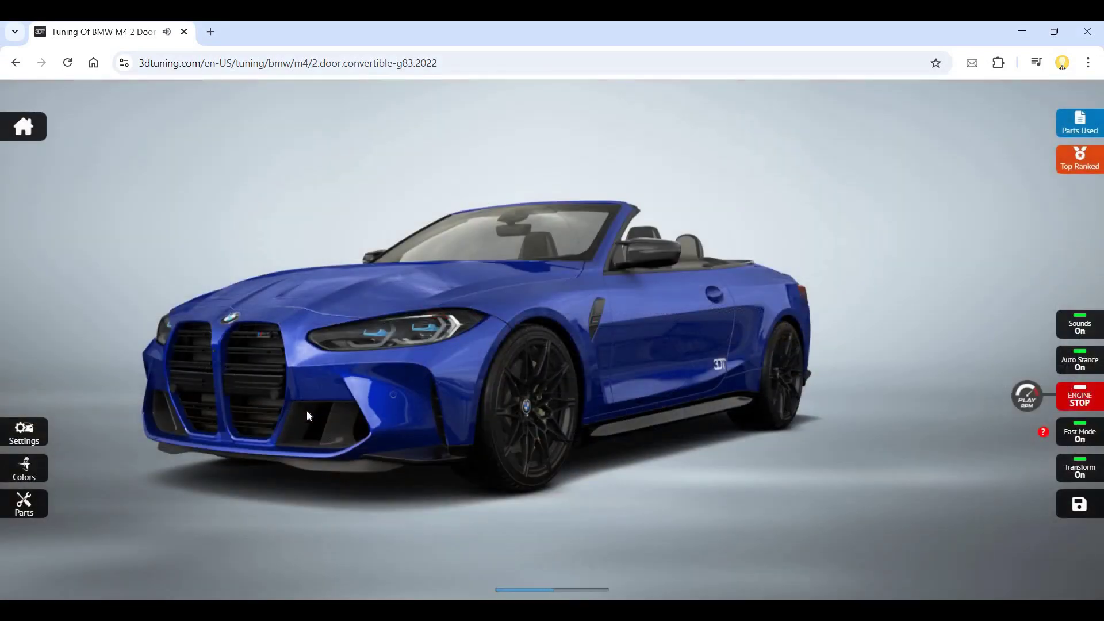
Orbit to the car's rear and switch the engine off and back on.
drag(524, 415, 491, 412)
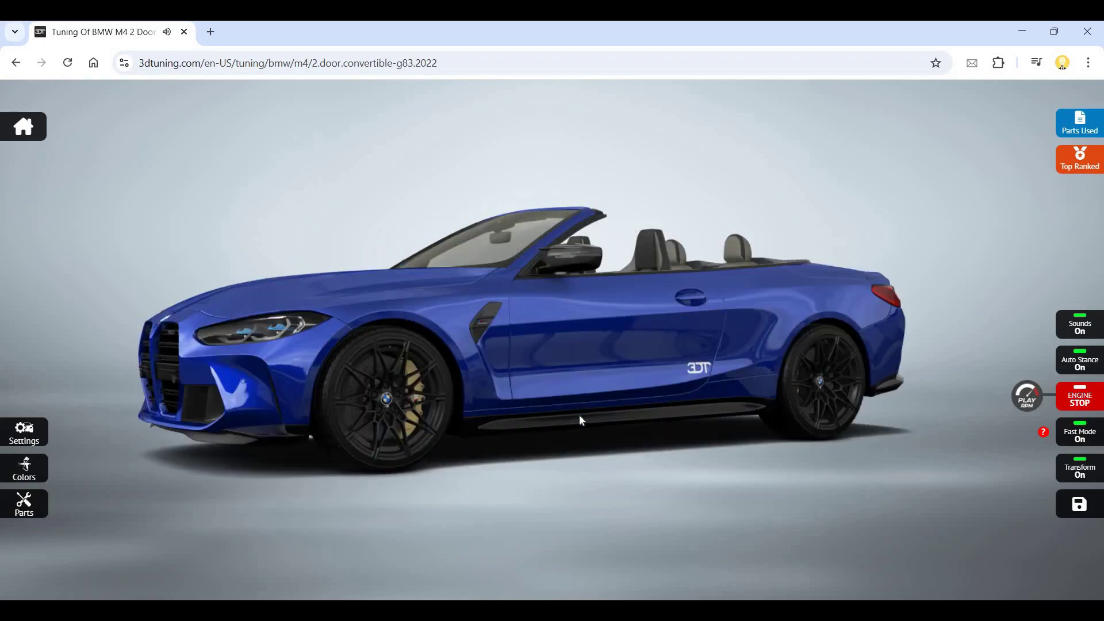
drag(578, 414, 506, 405)
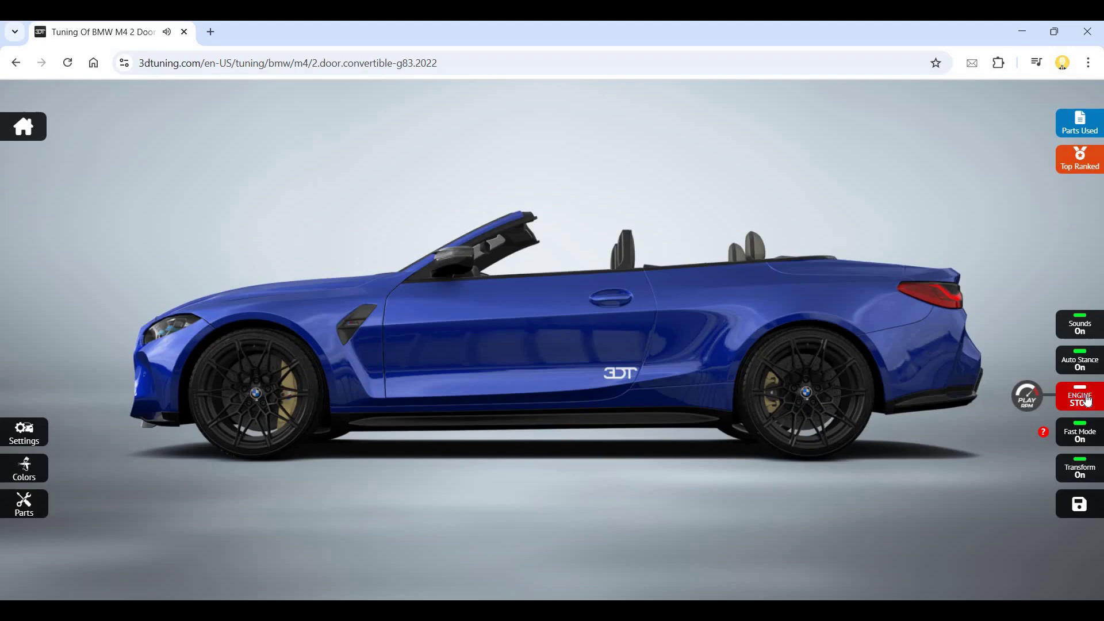
click(1080, 400)
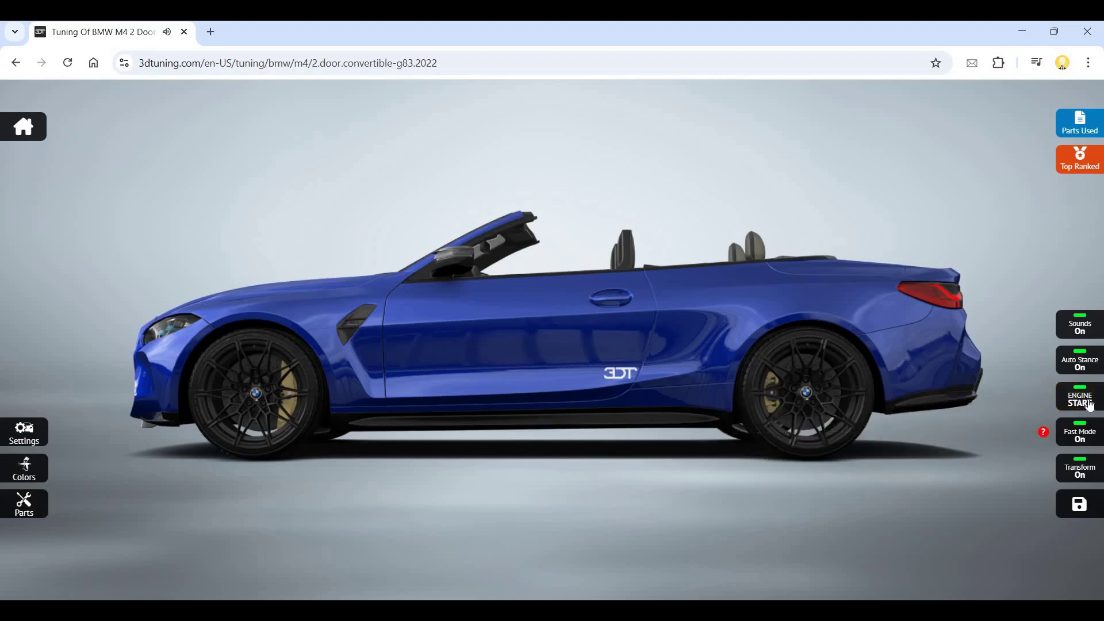
click(1088, 405)
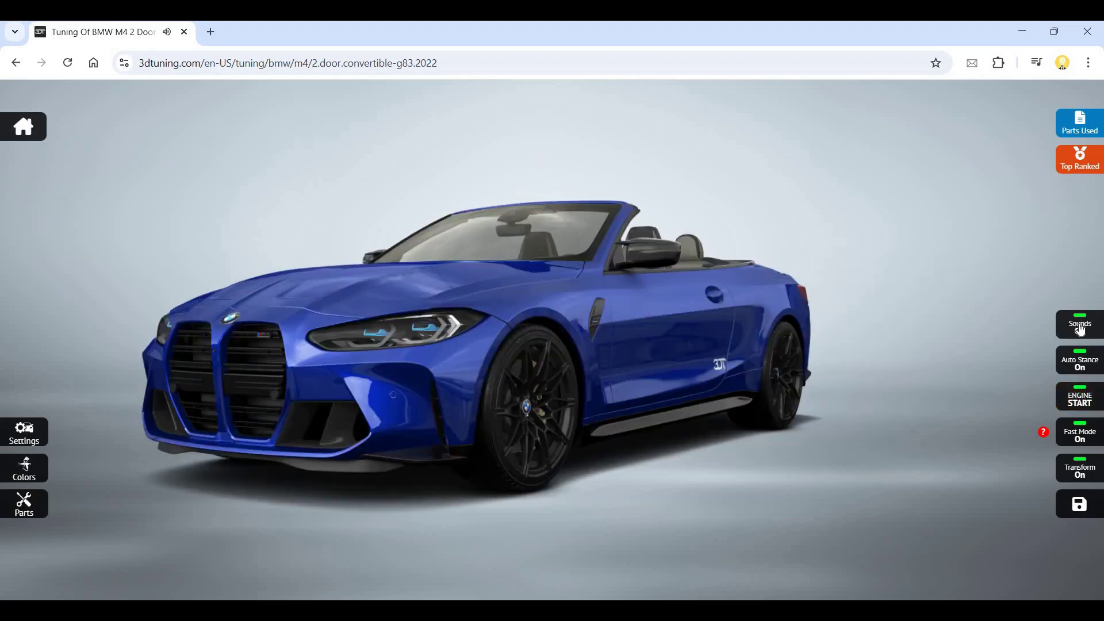
Toggle Auto Stance, switch Fast Mode off and on, and toggle Transform.
click(1077, 372)
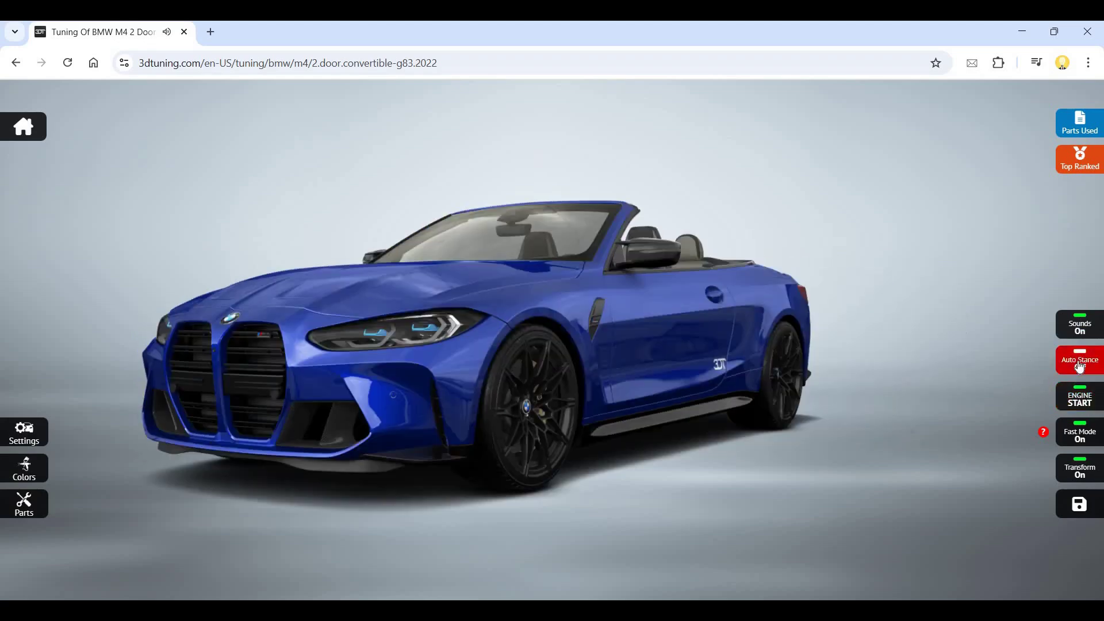
click(1073, 444)
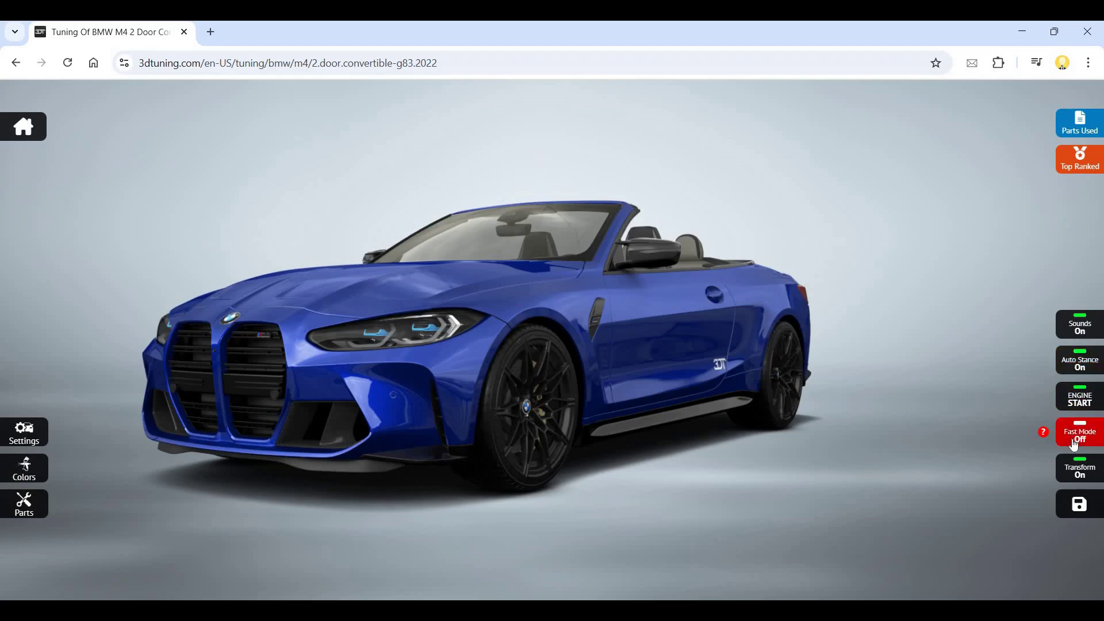
click(1073, 443)
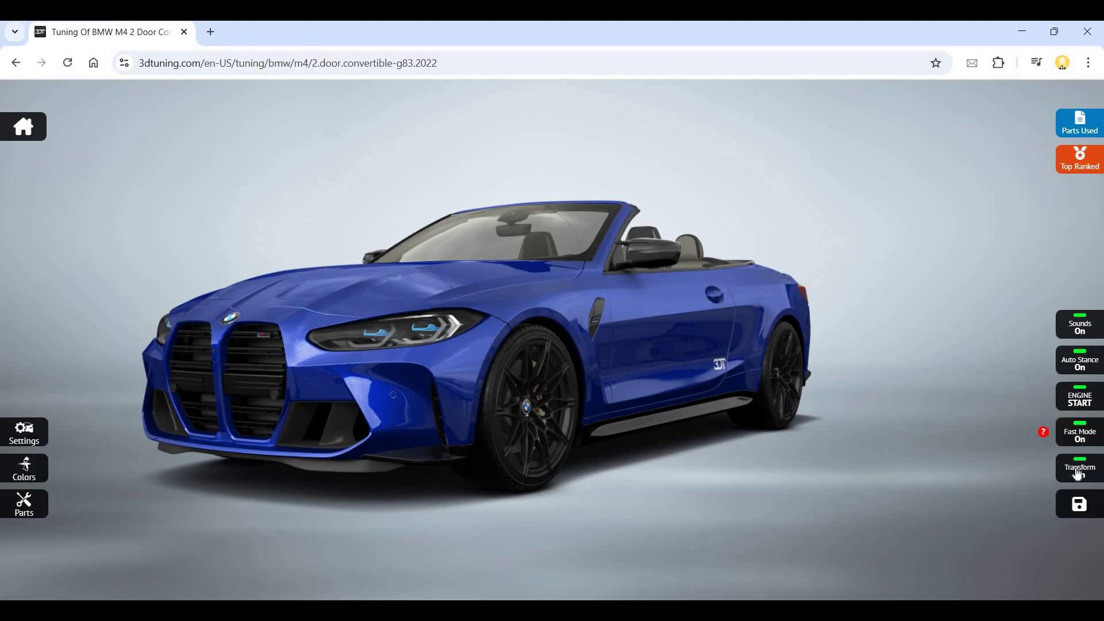
click(1080, 475)
Switch the exterior paint to the Matte swatch, trying Gold before returning to matte blue #0a33f5.
drag(549, 363, 482, 374)
click(32, 475)
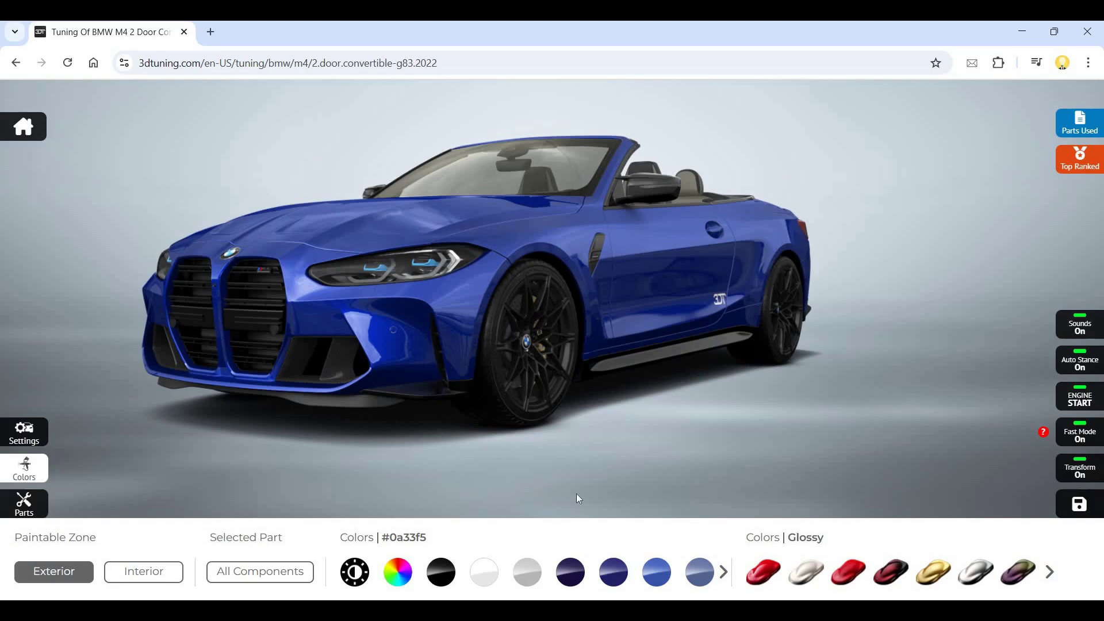
click(851, 577)
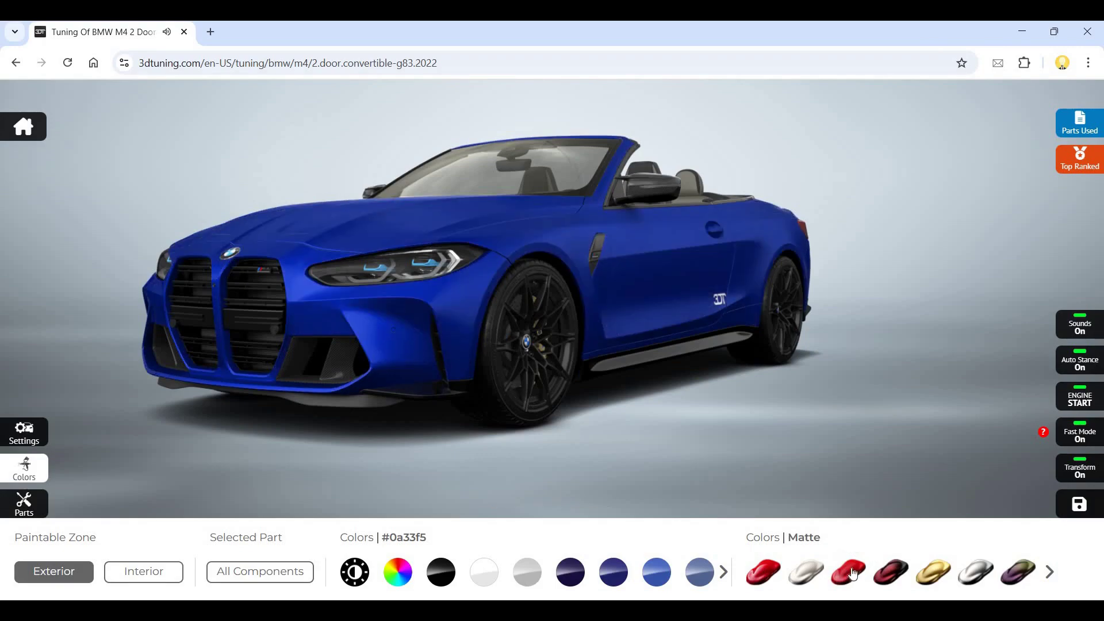
click(853, 574)
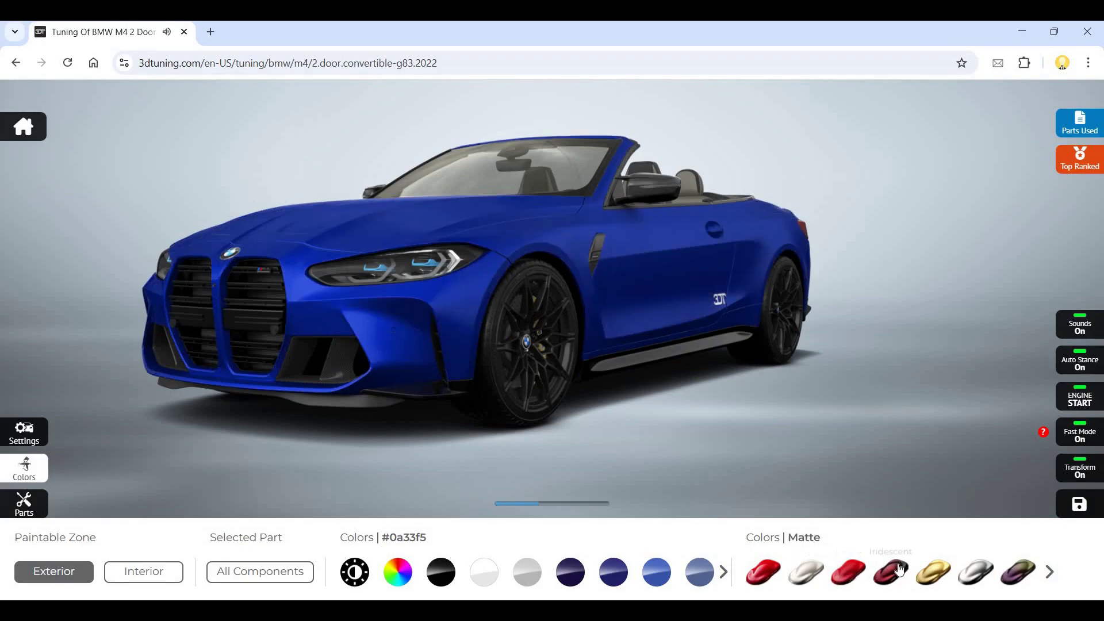
click(931, 574)
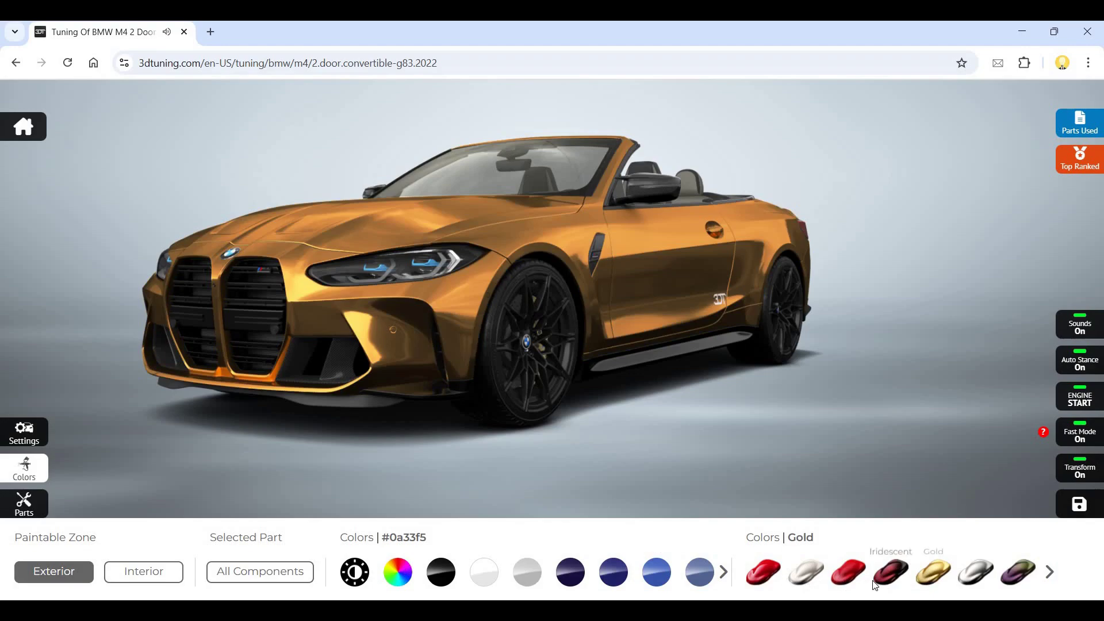
click(851, 574)
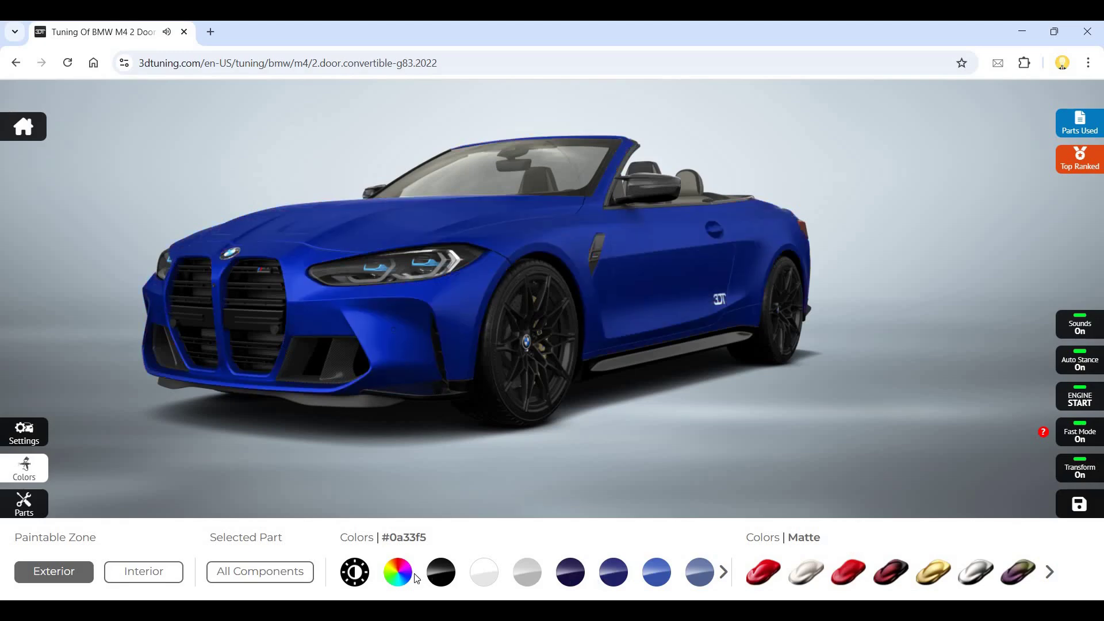
Pick red FF1B0E in the custom colour picker for the matte body paint, then open the part categories.
click(397, 572)
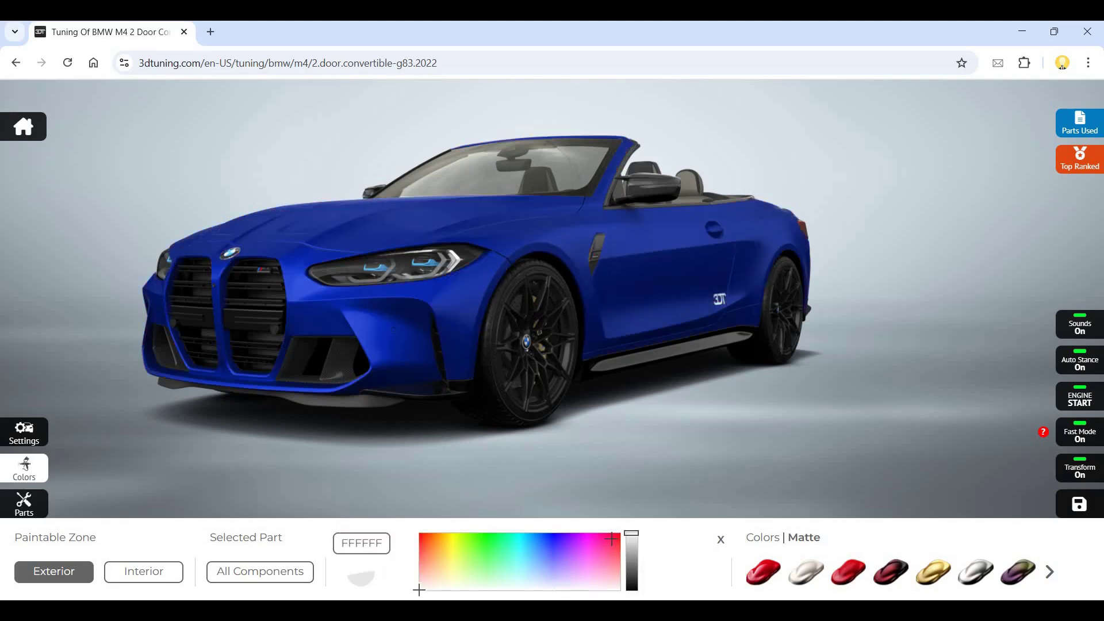
click(610, 539)
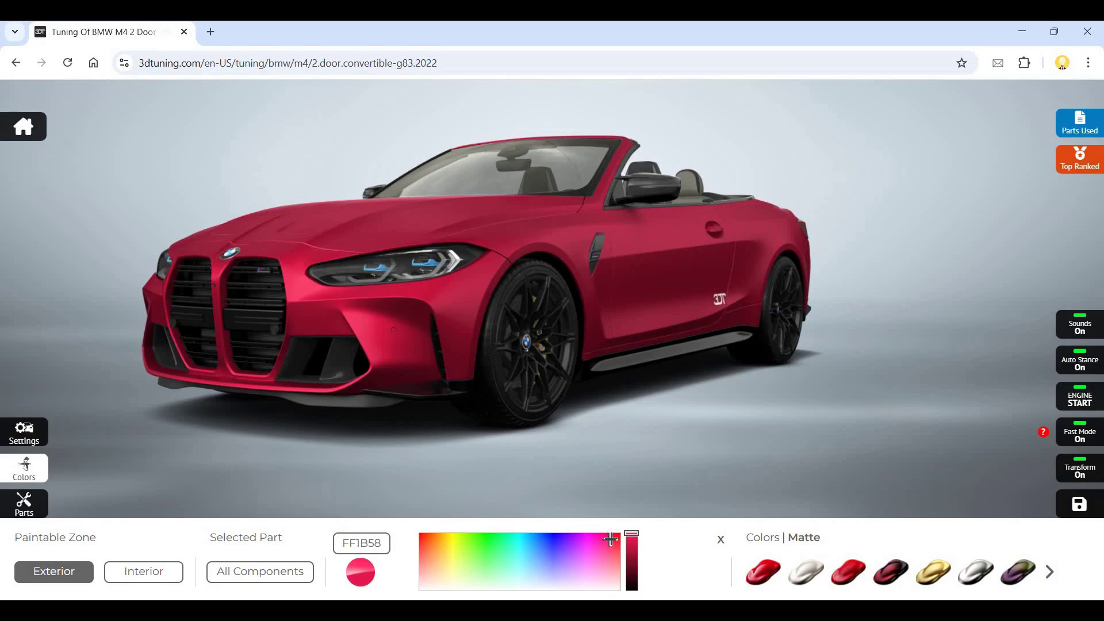
click(609, 539)
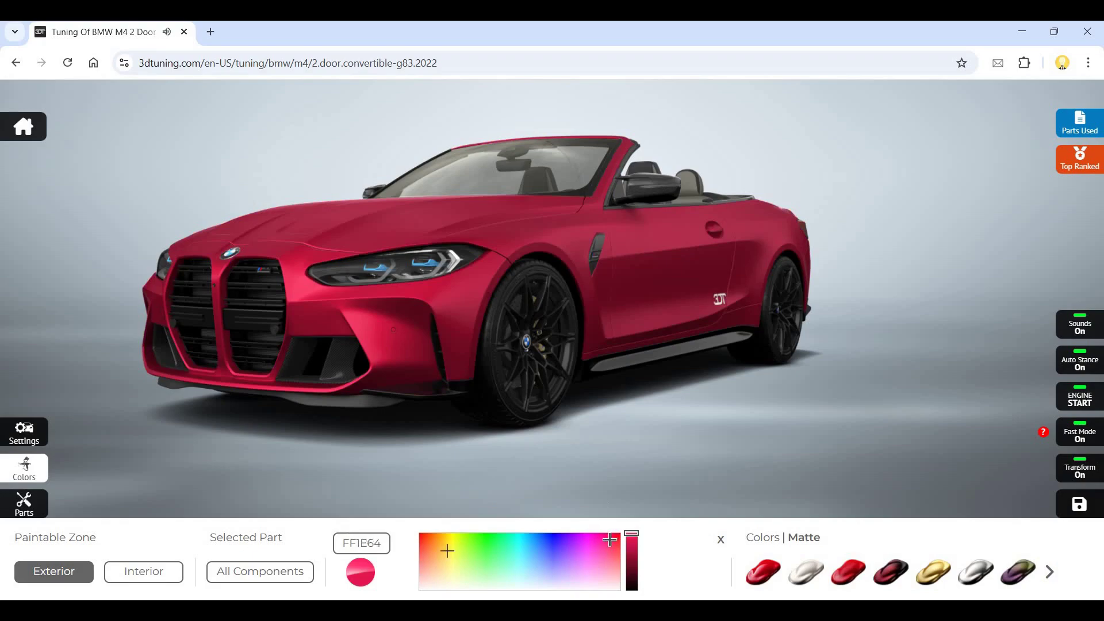
click(425, 538)
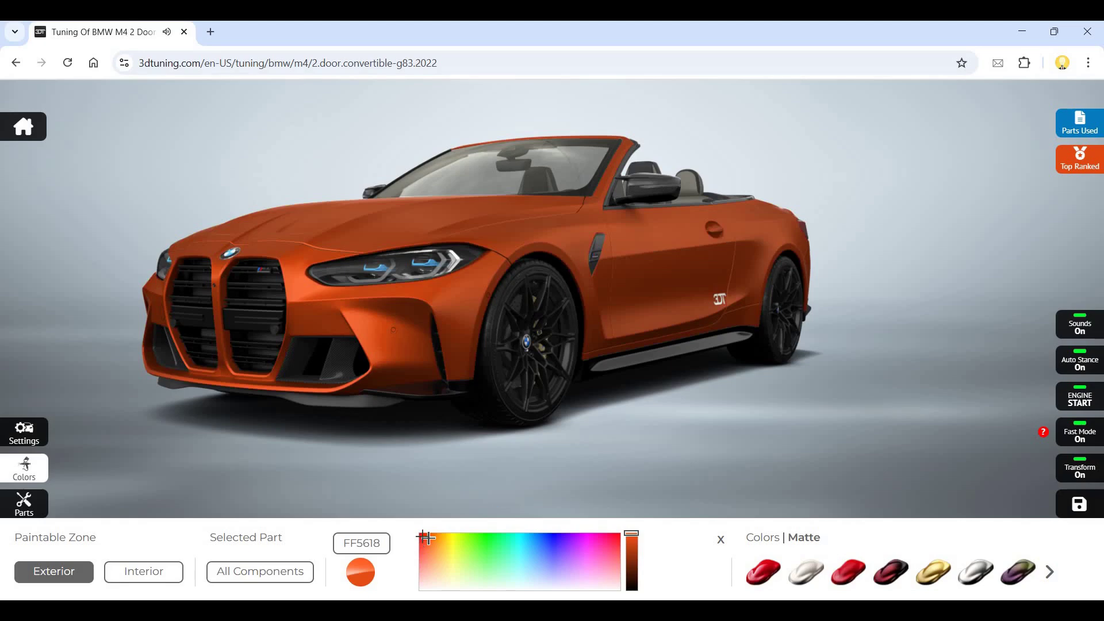
click(421, 536)
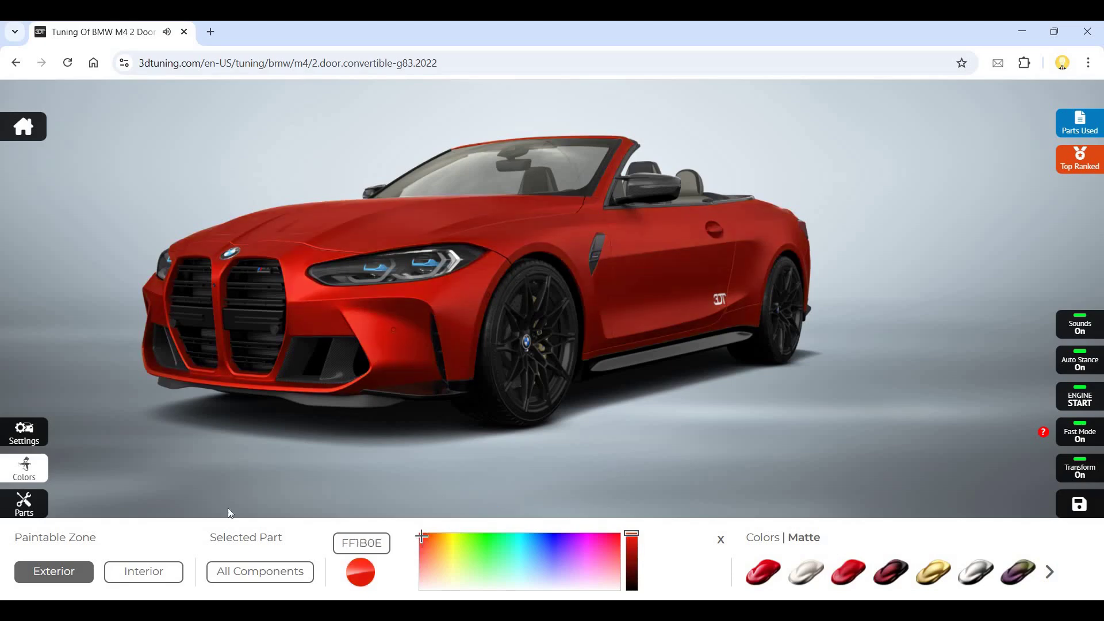
click(145, 573)
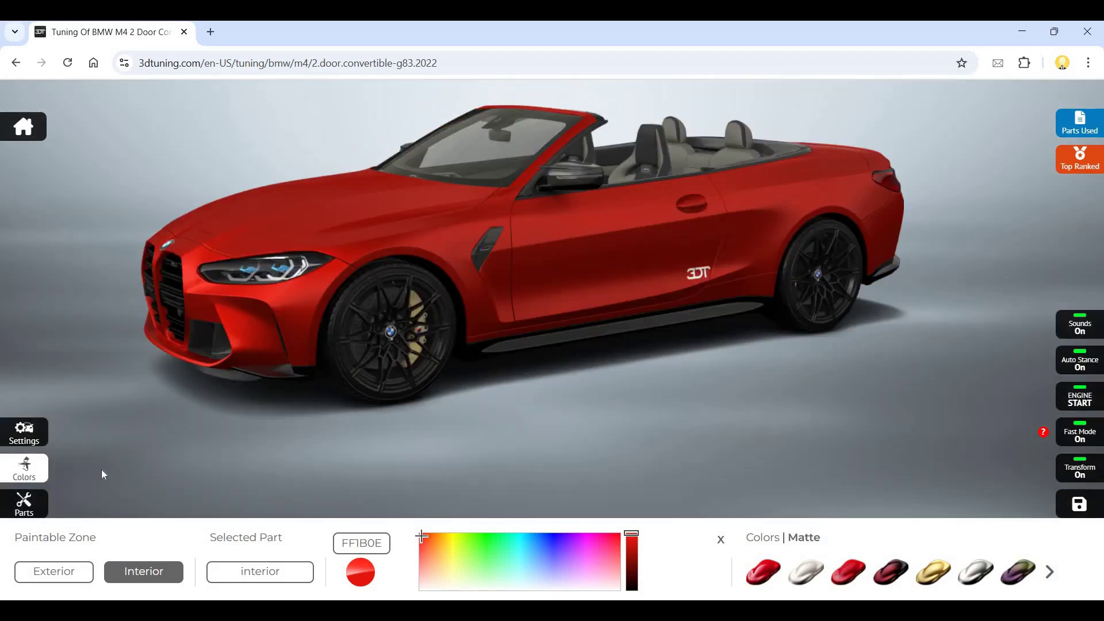
click(24, 503)
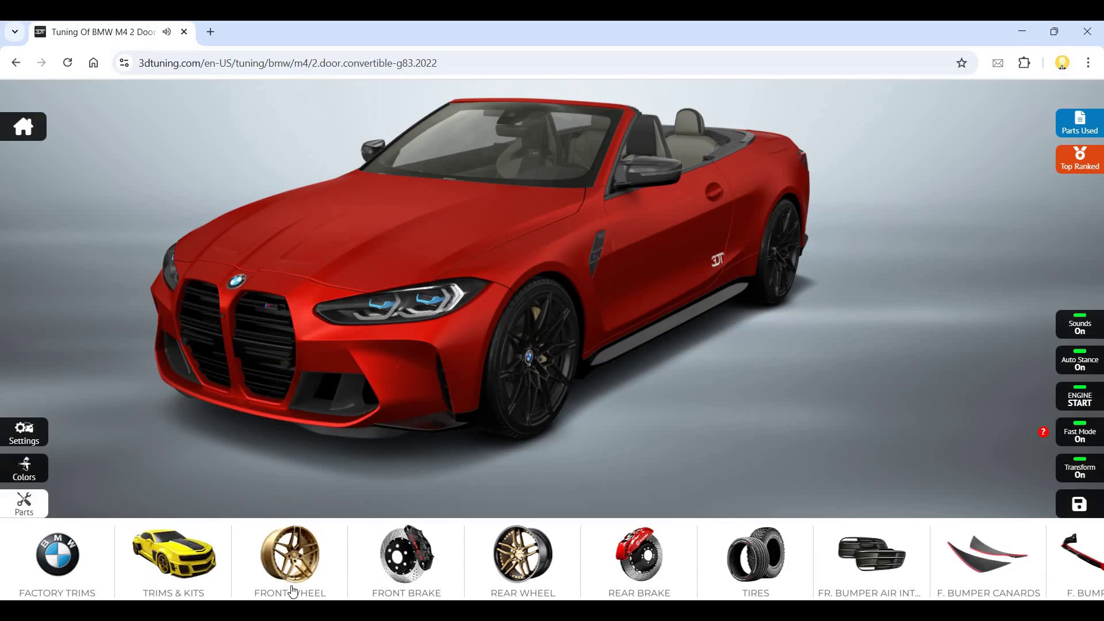
Fit Forgiato 2-0 front wheels after trying HRE RS300, and copy them to the rear.
click(328, 575)
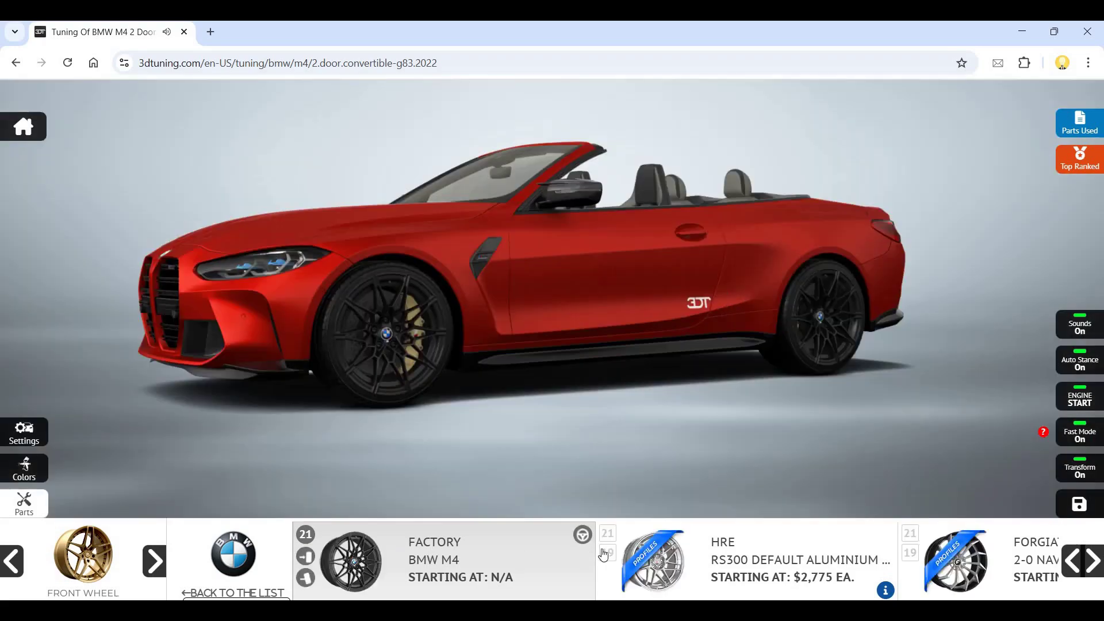
click(815, 567)
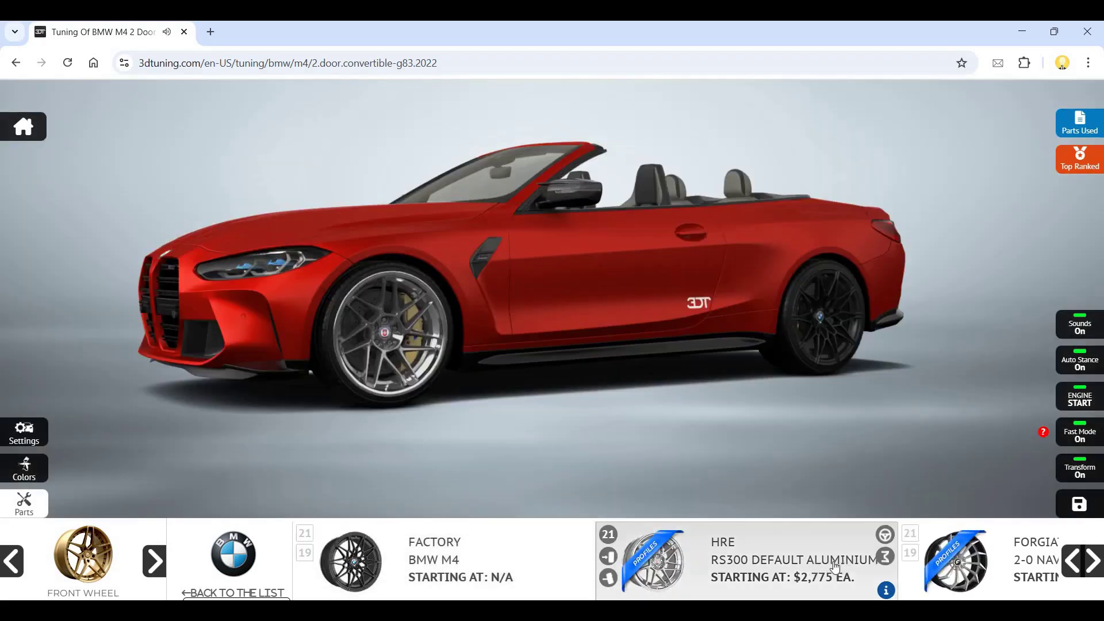
click(996, 570)
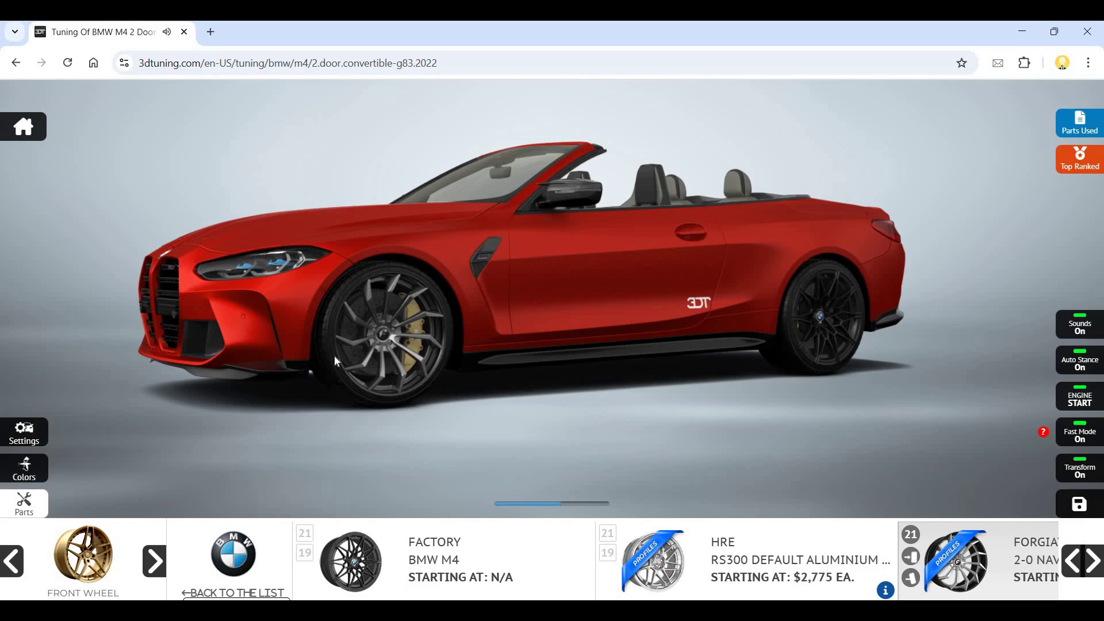
click(16, 512)
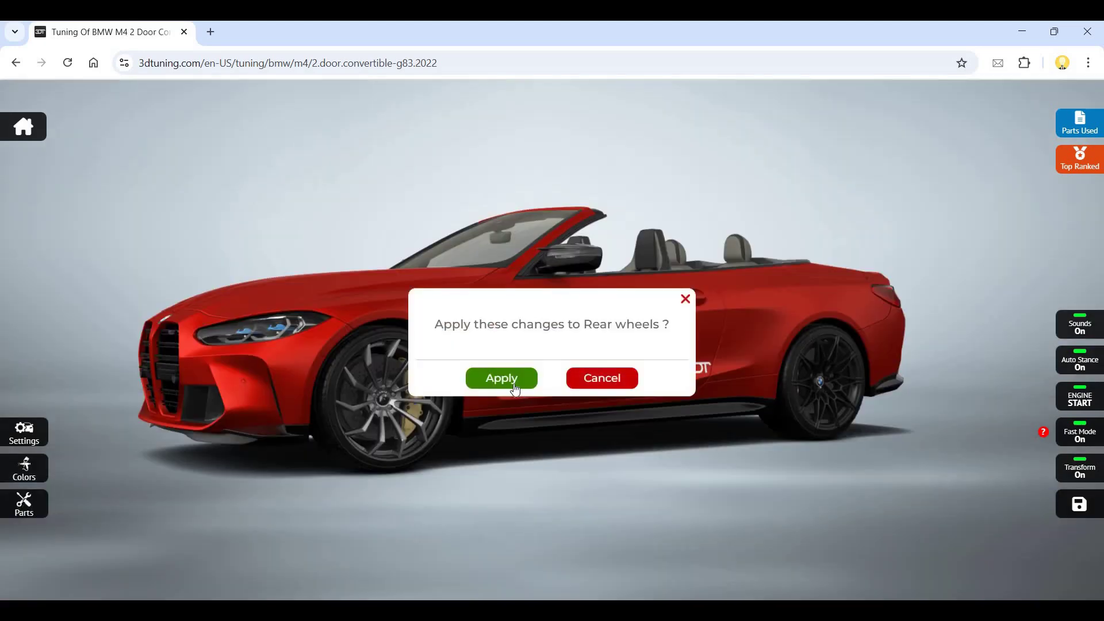
click(514, 382)
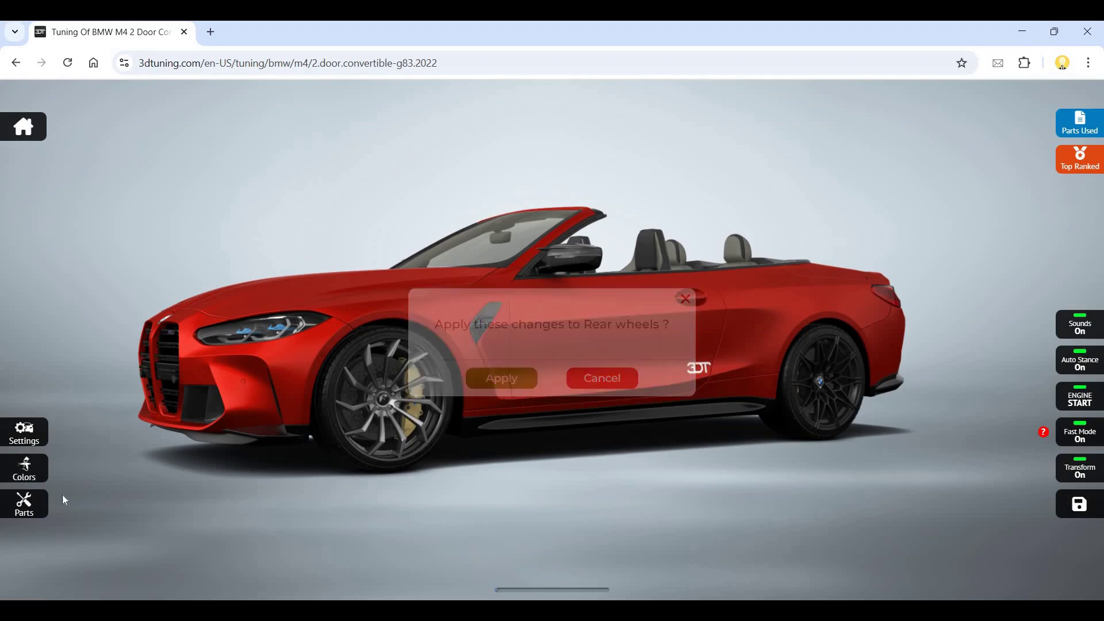
Mount the script-style '3DTUNING 2' front plate after trying the plain '3DTUNING' plate.
click(31, 514)
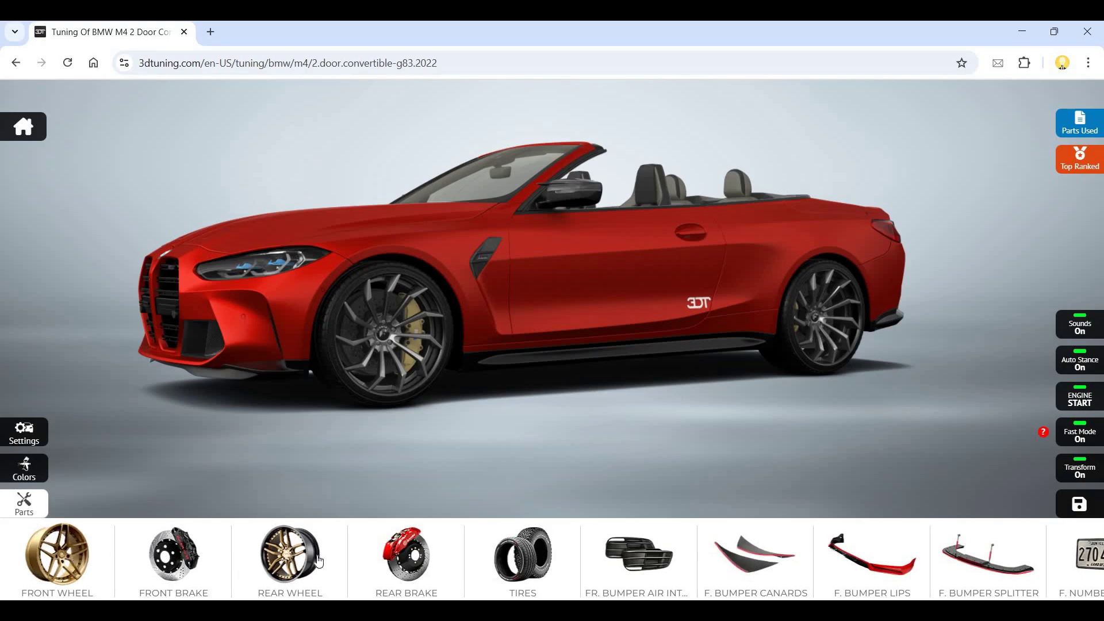
click(1078, 558)
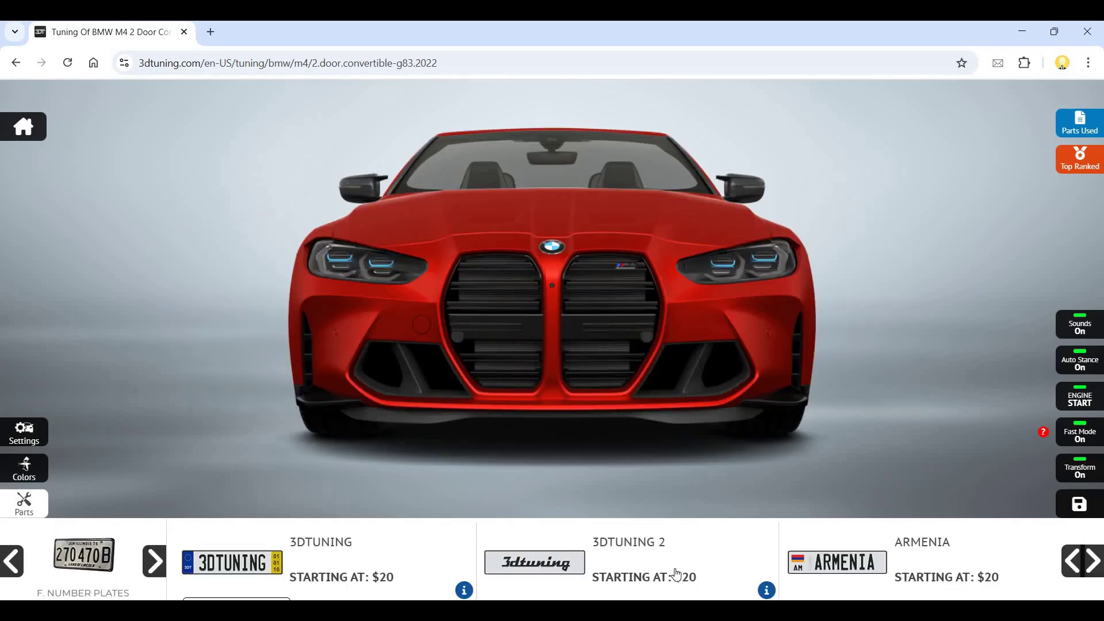
click(256, 574)
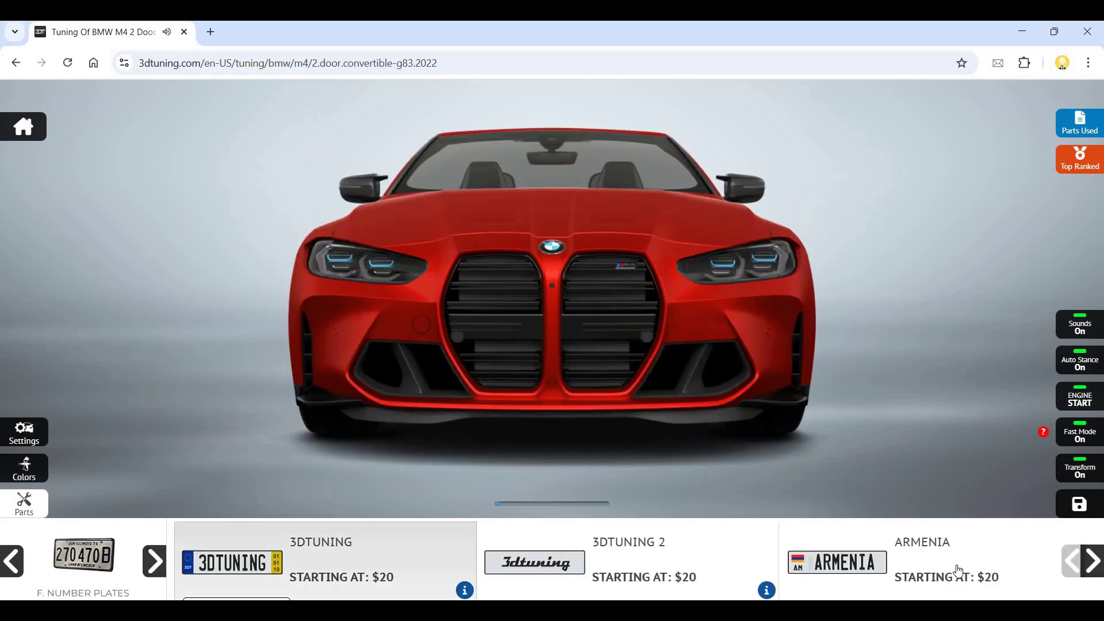
click(1093, 563)
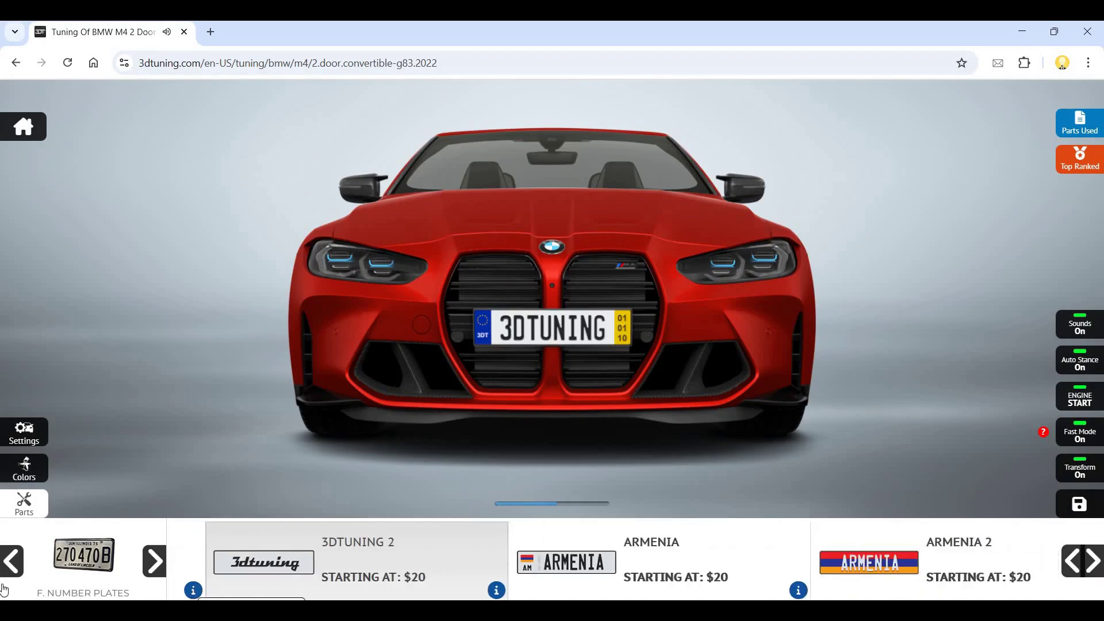
click(25, 506)
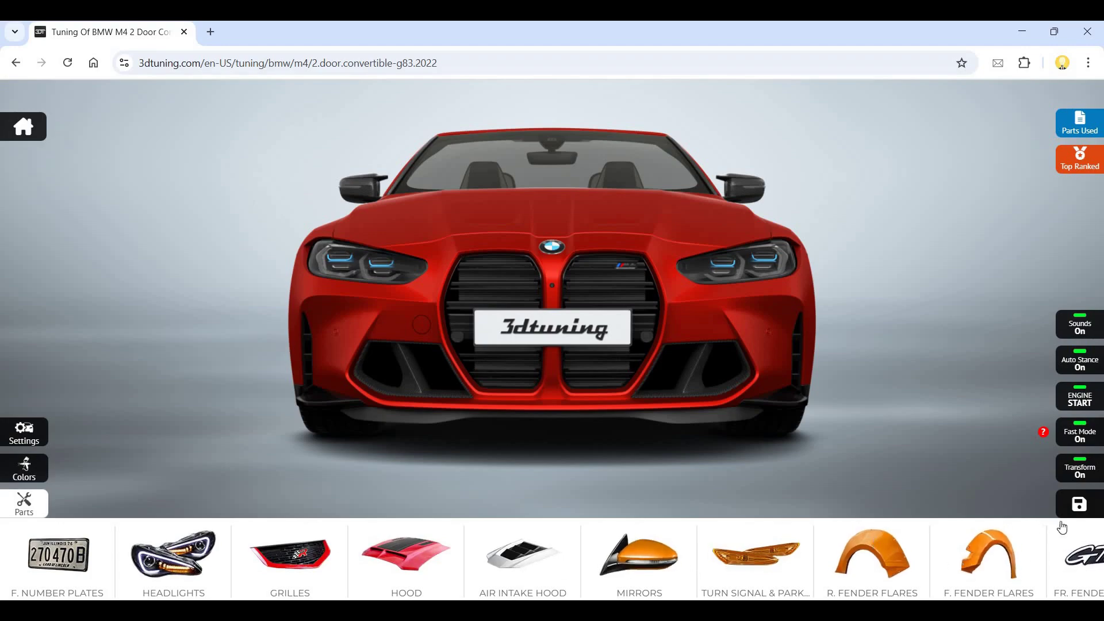
Attempt to save the build and dismiss the account login prompt.
mouse_move(1079, 506)
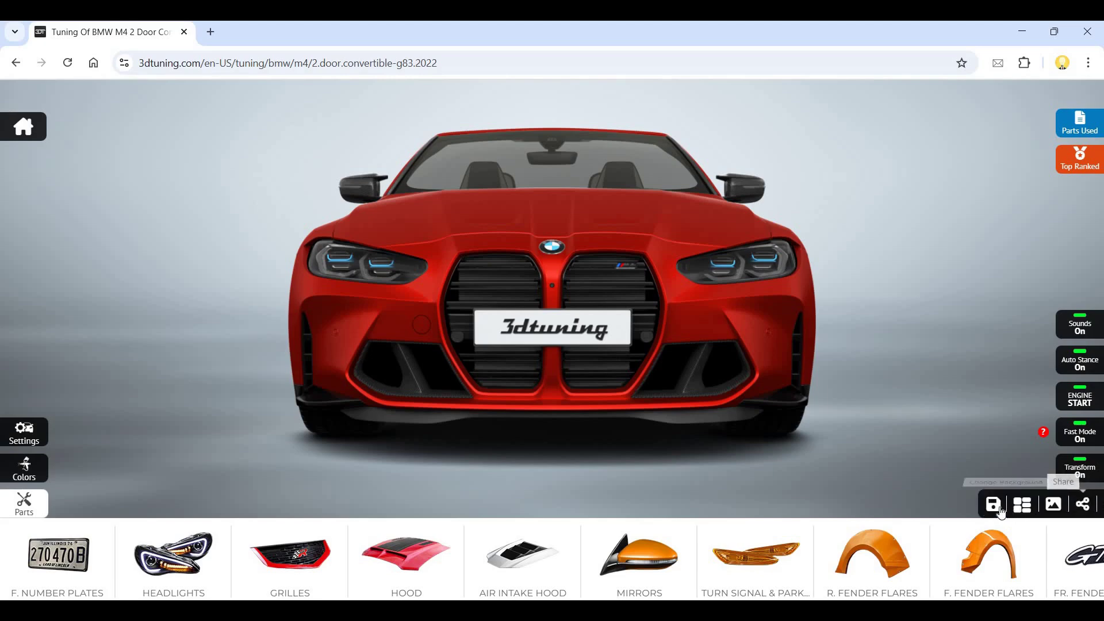
click(977, 506)
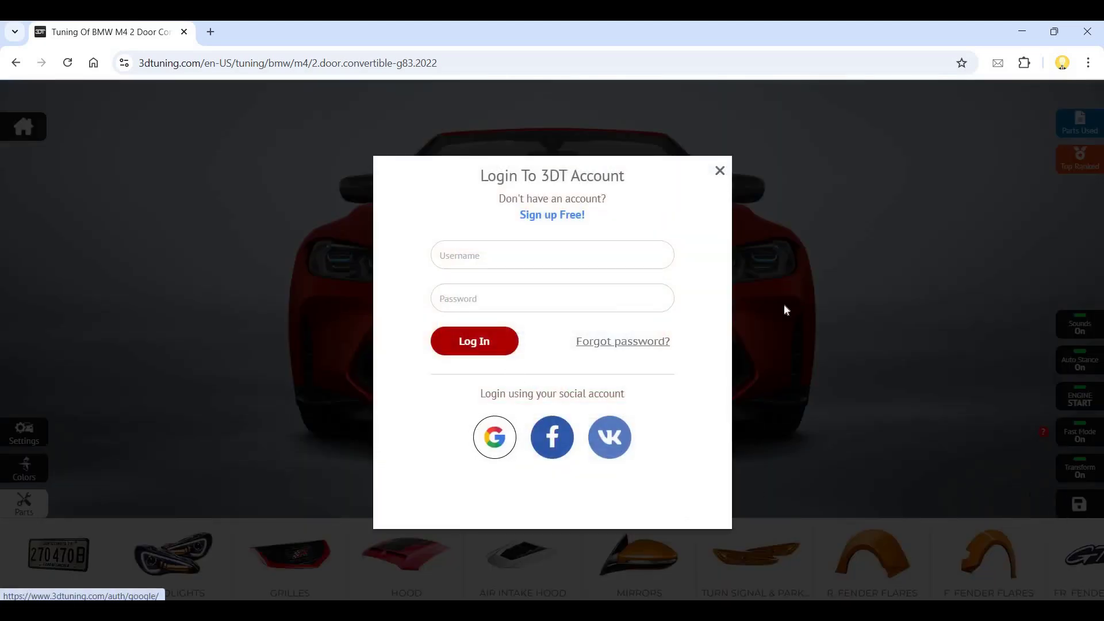
click(1040, 567)
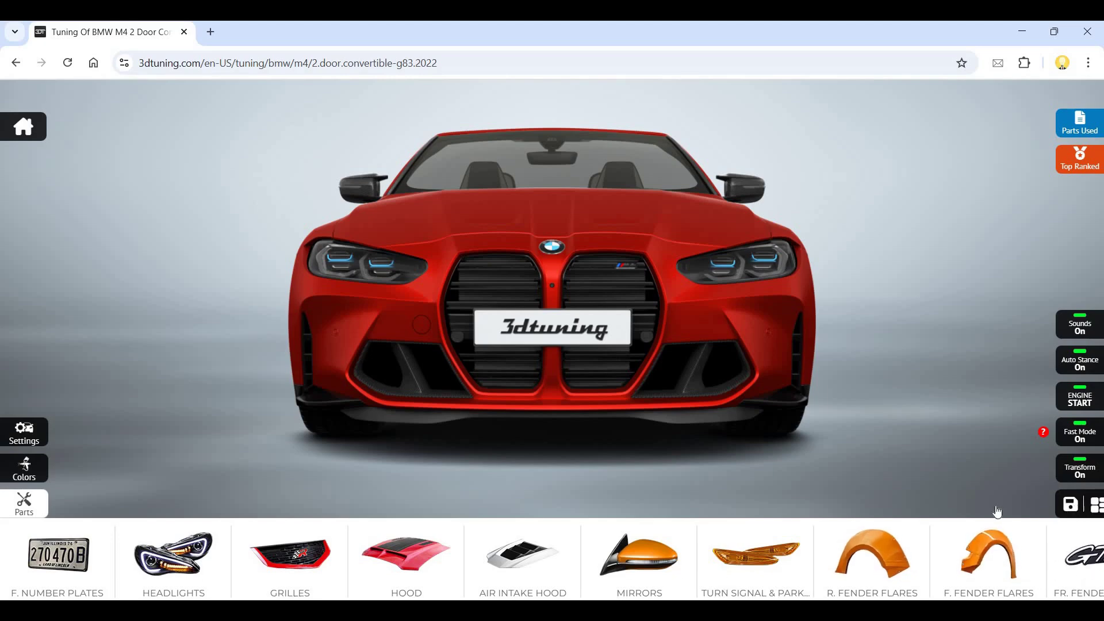
Attempt to open build templates, dismiss the login prompt, and bring up the background choices.
mouse_move(1005, 507)
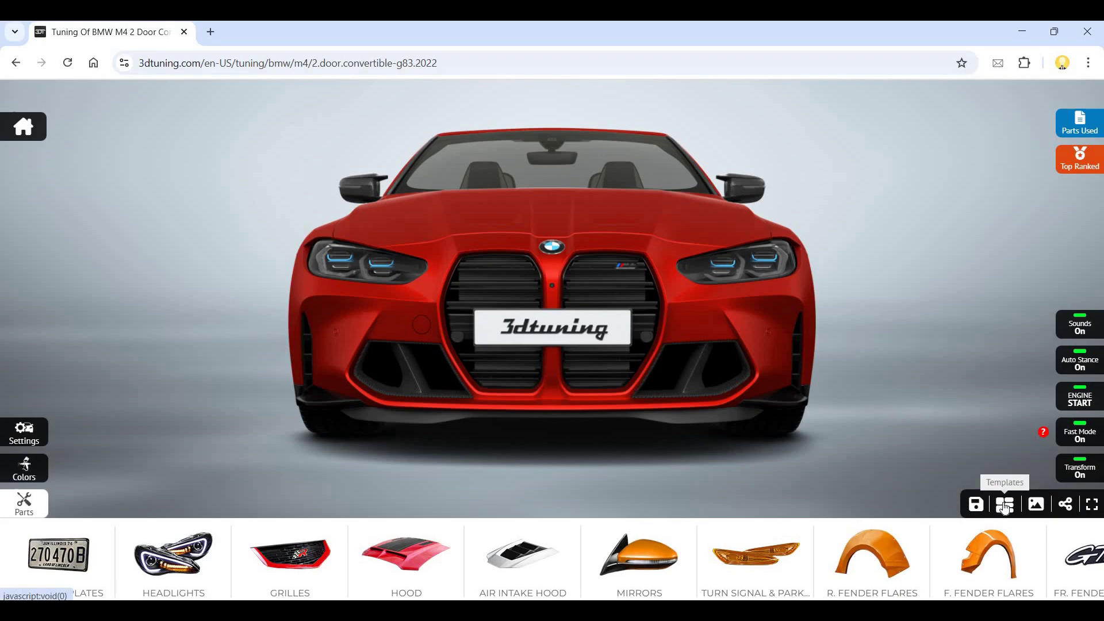
click(1006, 506)
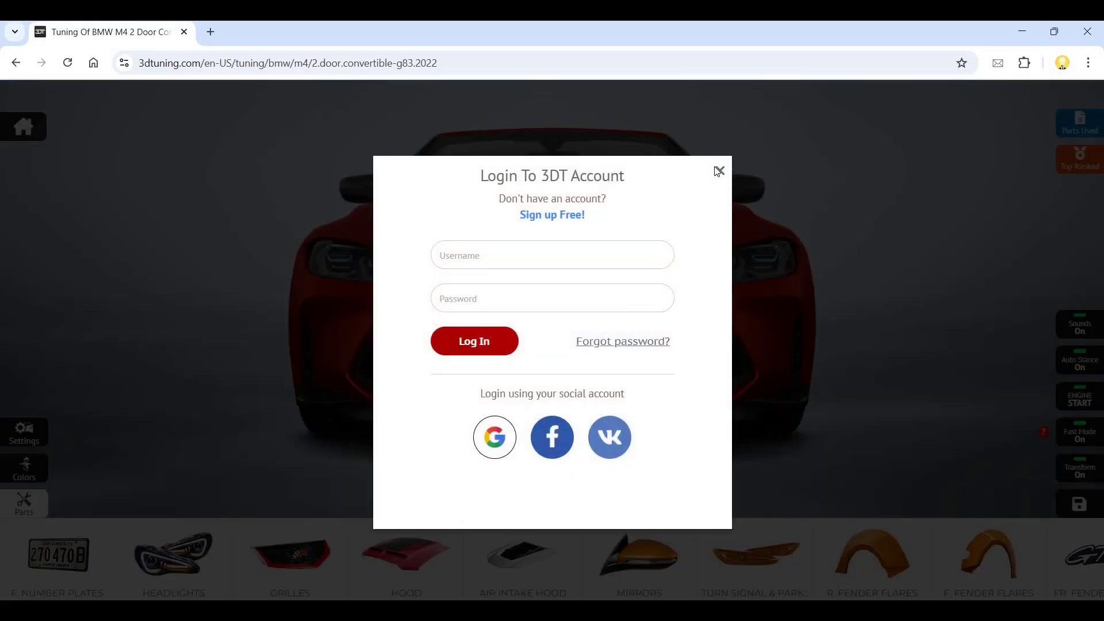
click(1072, 502)
mouse_move(1072, 503)
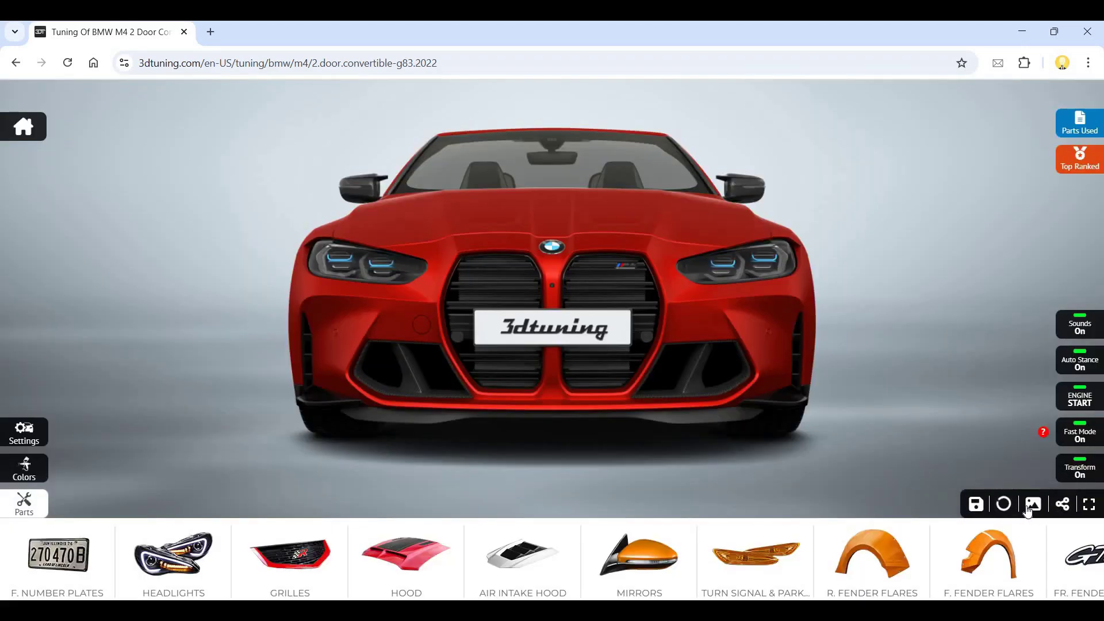
click(1031, 506)
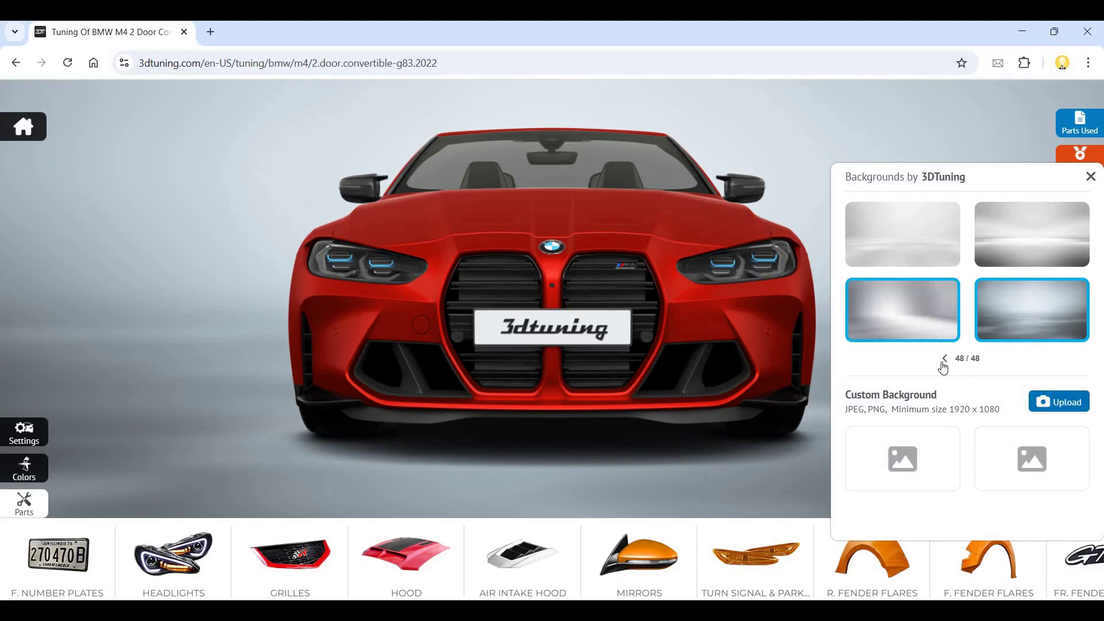
Apply the bright streaked backdrop as the background, close the chooser and open the display settings.
click(943, 358)
click(943, 358)
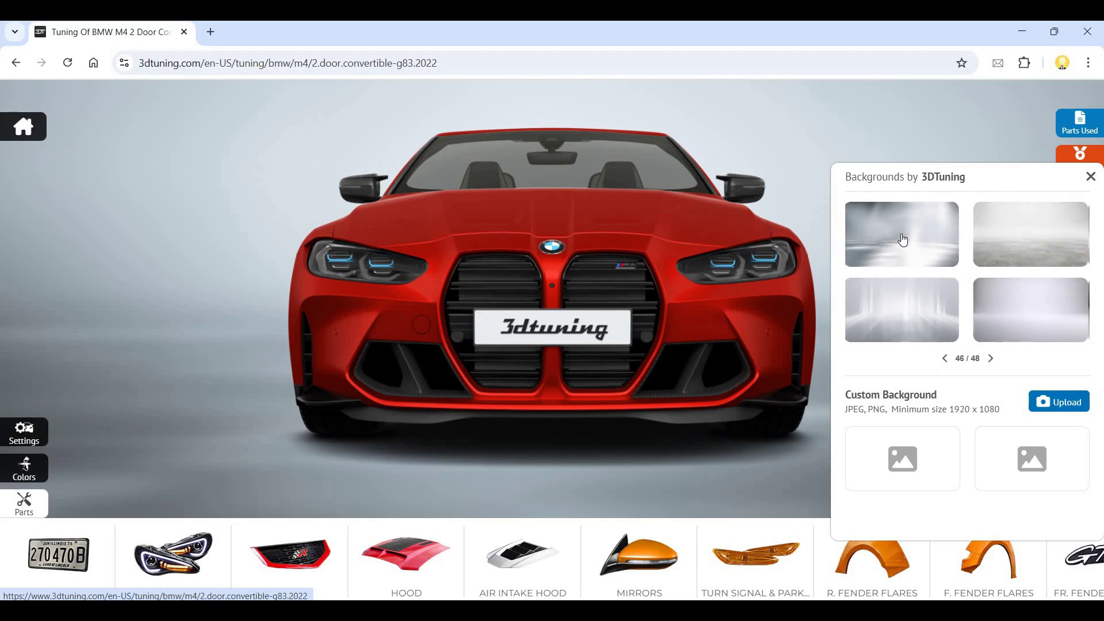
click(902, 239)
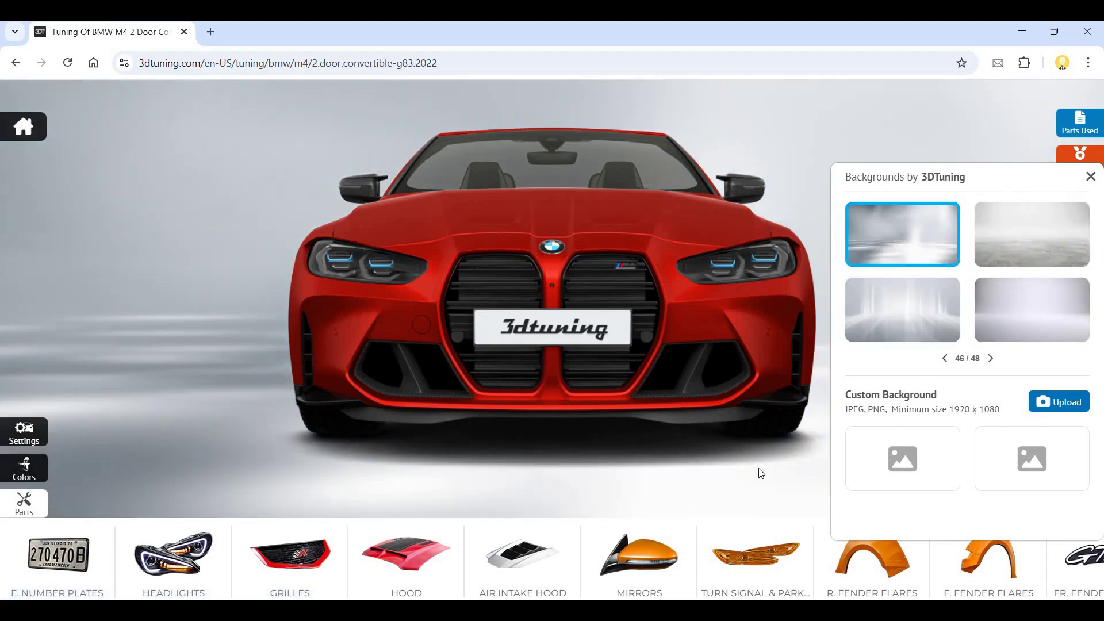
click(1091, 176)
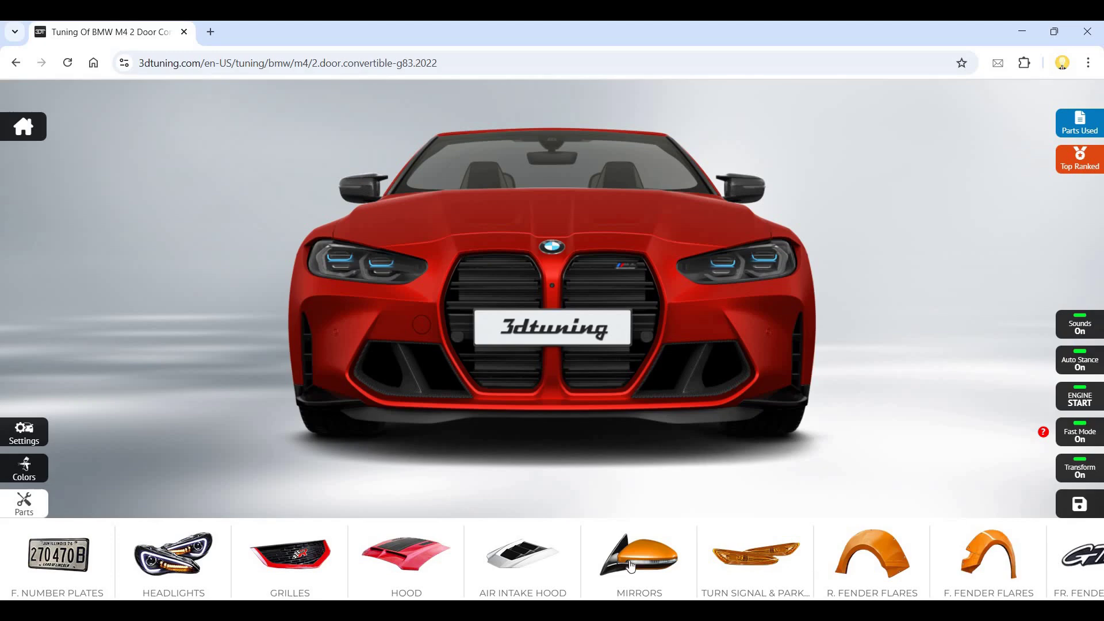
click(44, 477)
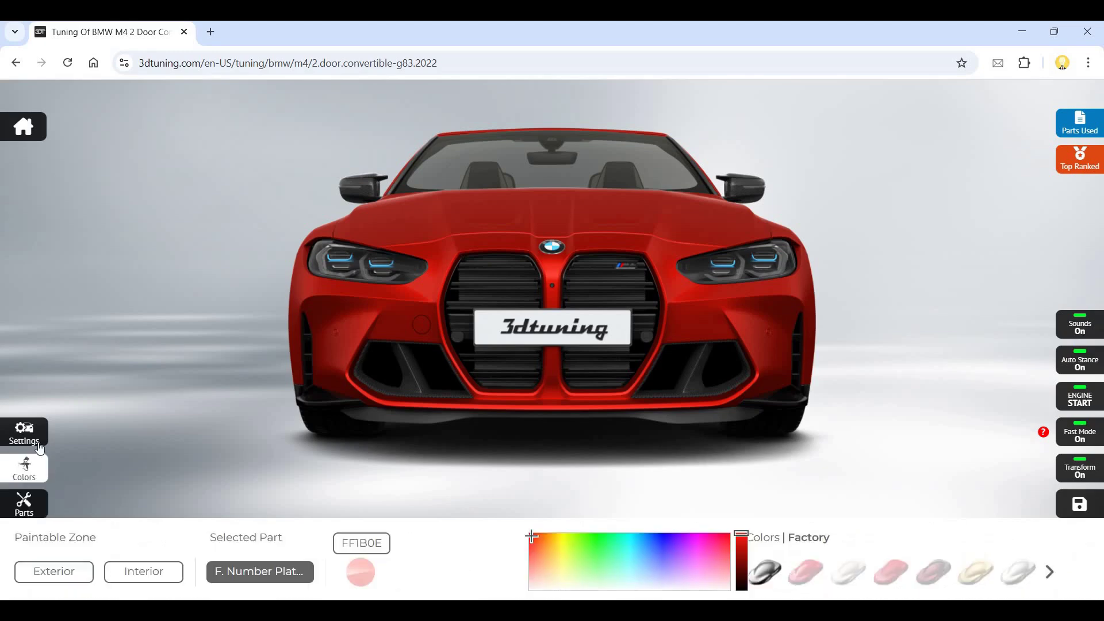
click(39, 448)
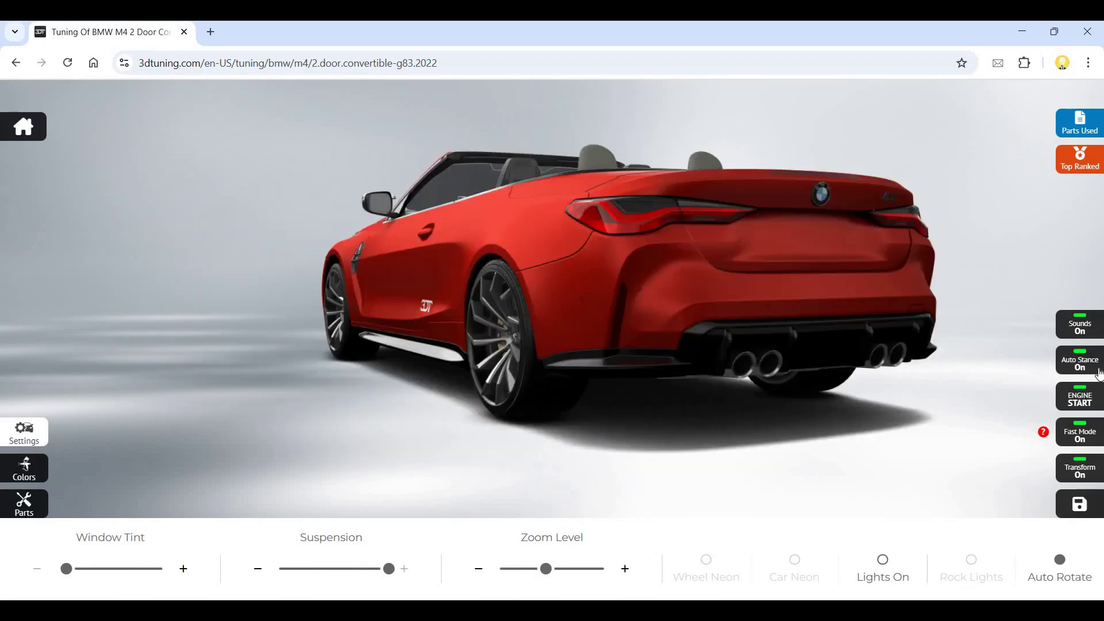
click(1079, 129)
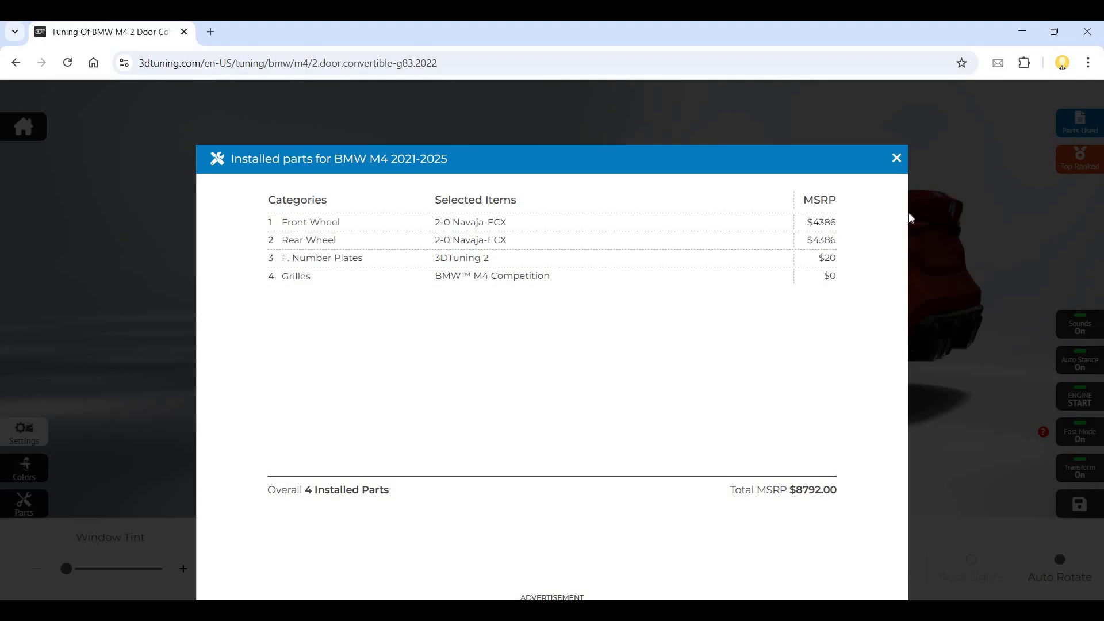
click(918, 356)
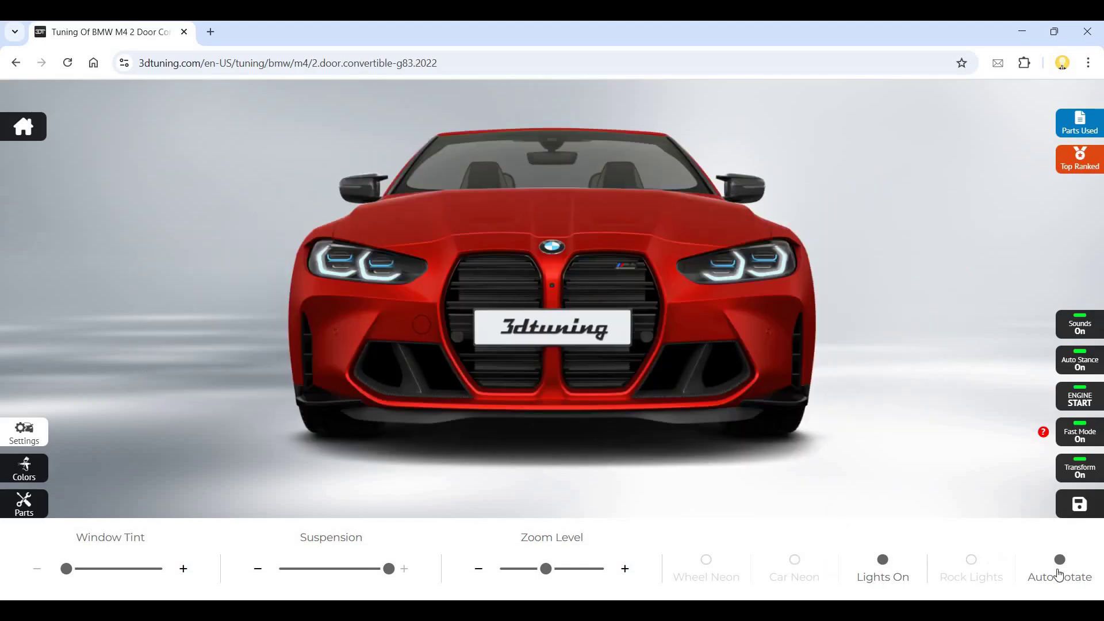
Turn off Auto Rotate and browse the front fender emblem products in the parts catalogue.
click(1061, 567)
click(40, 505)
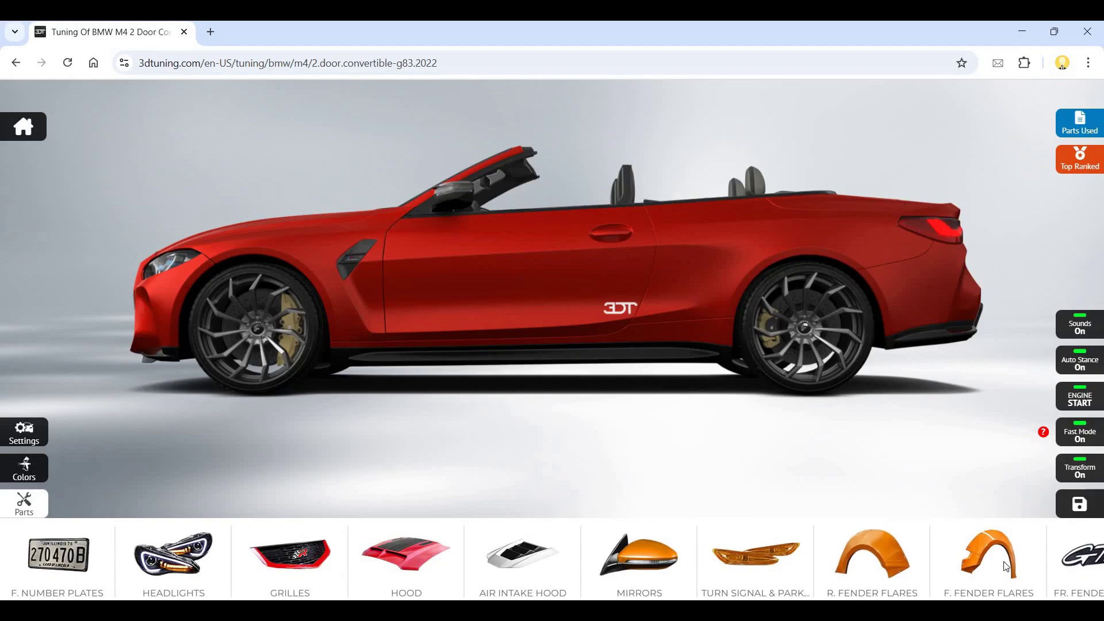
click(1066, 568)
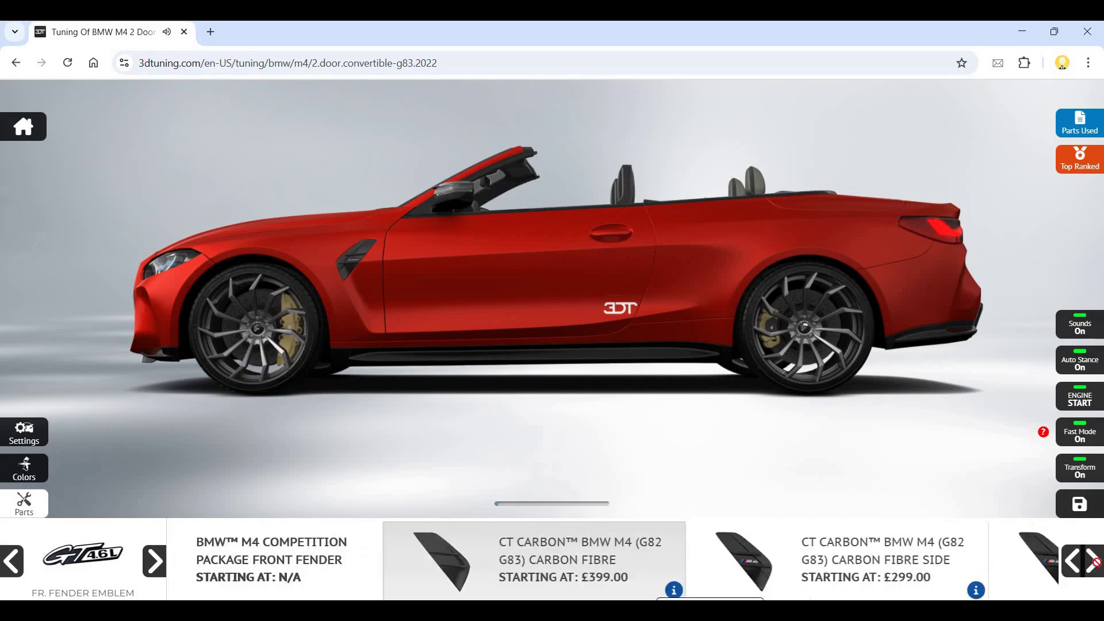
click(38, 511)
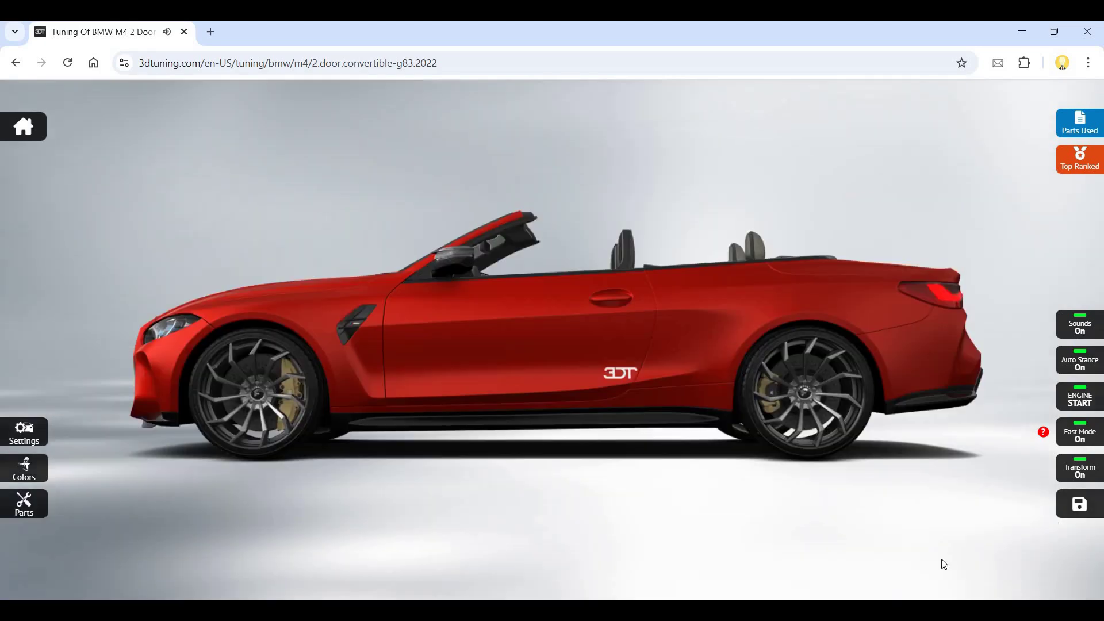
Browse the Muffler and Vinyl/Decals products, then view the interior seat options.
click(23, 503)
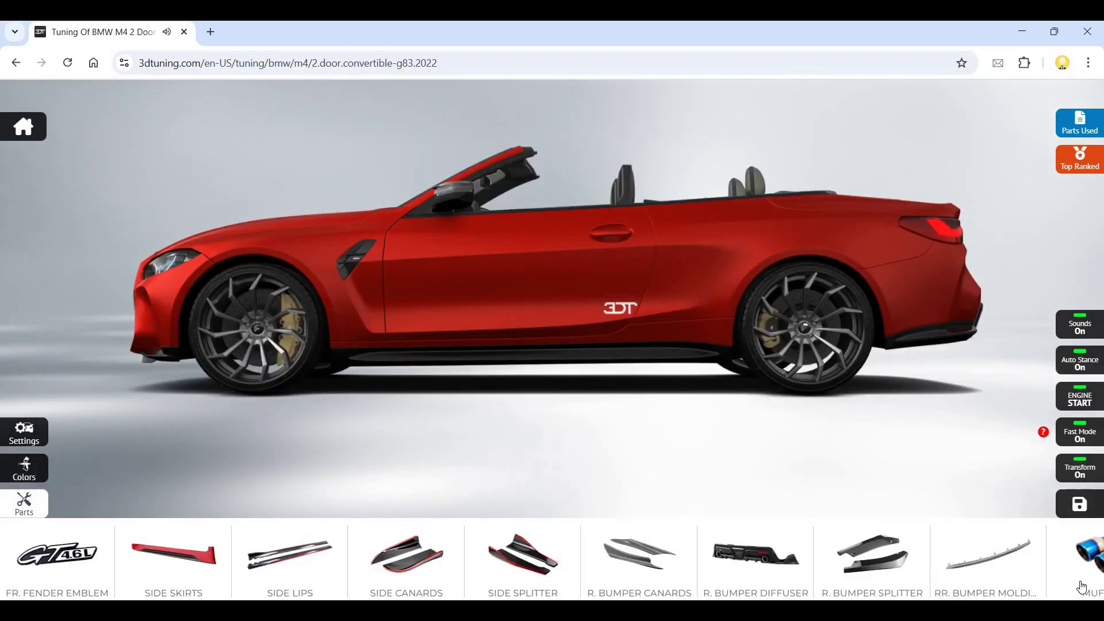
click(1081, 586)
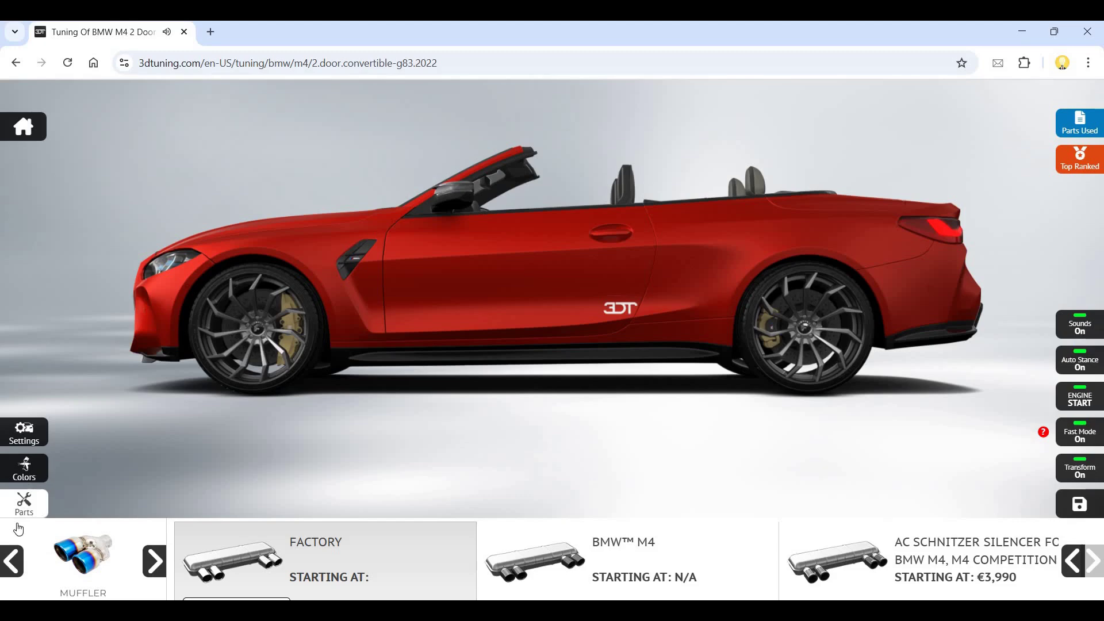
click(96, 568)
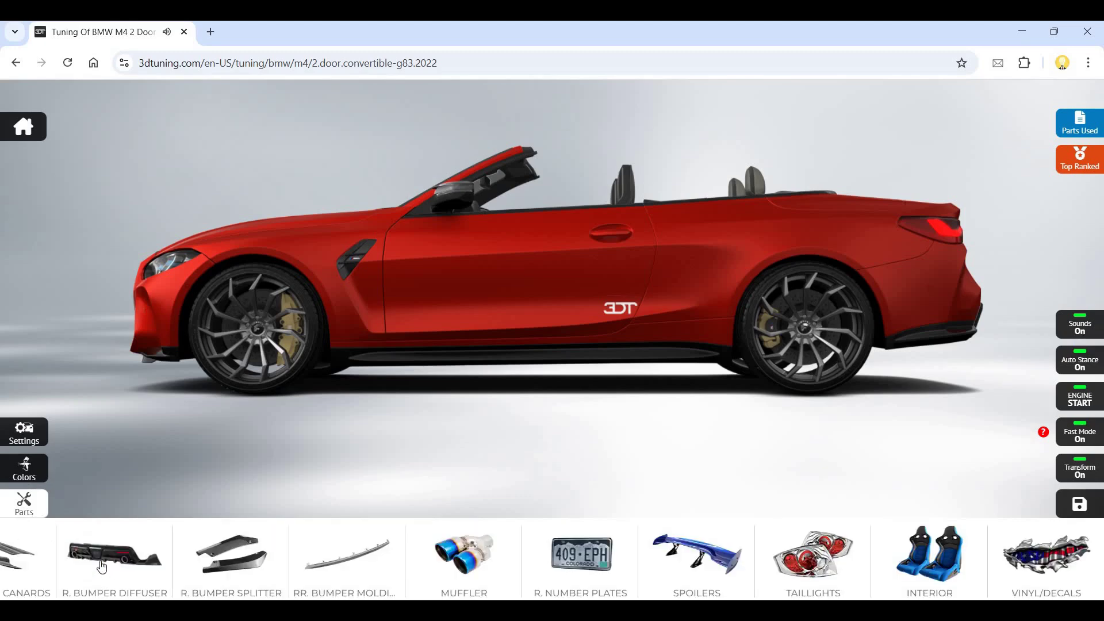
click(1082, 570)
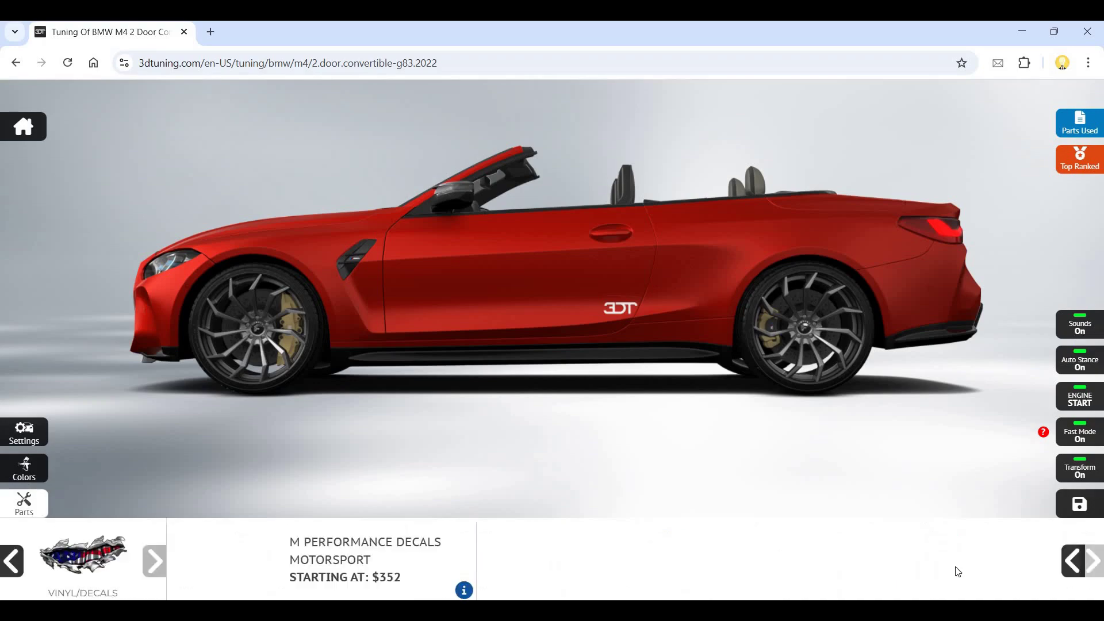
click(13, 561)
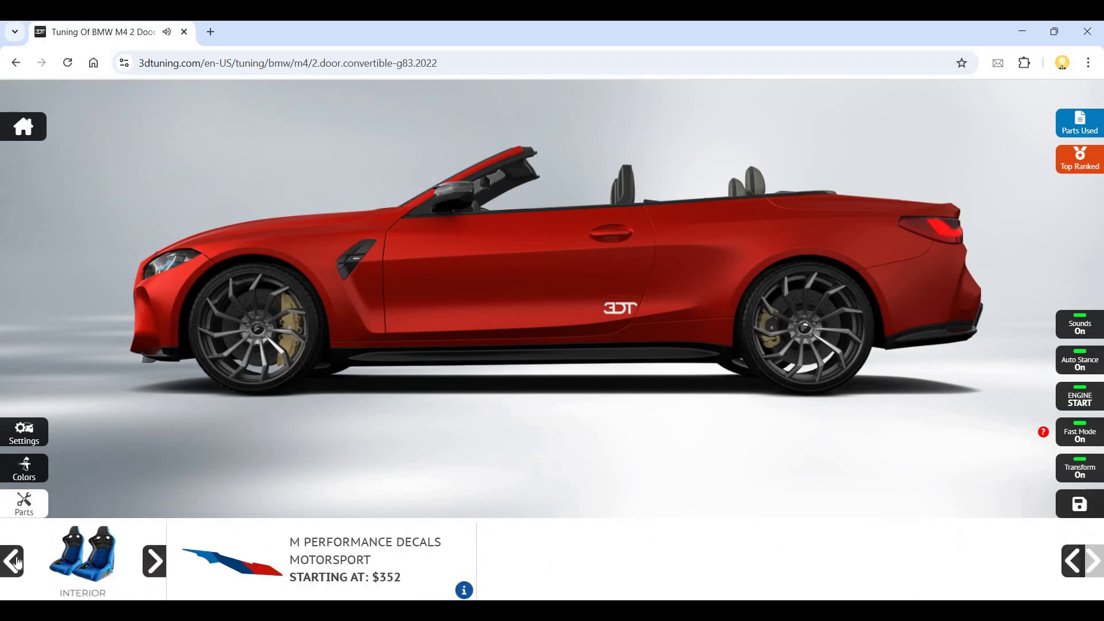
click(87, 557)
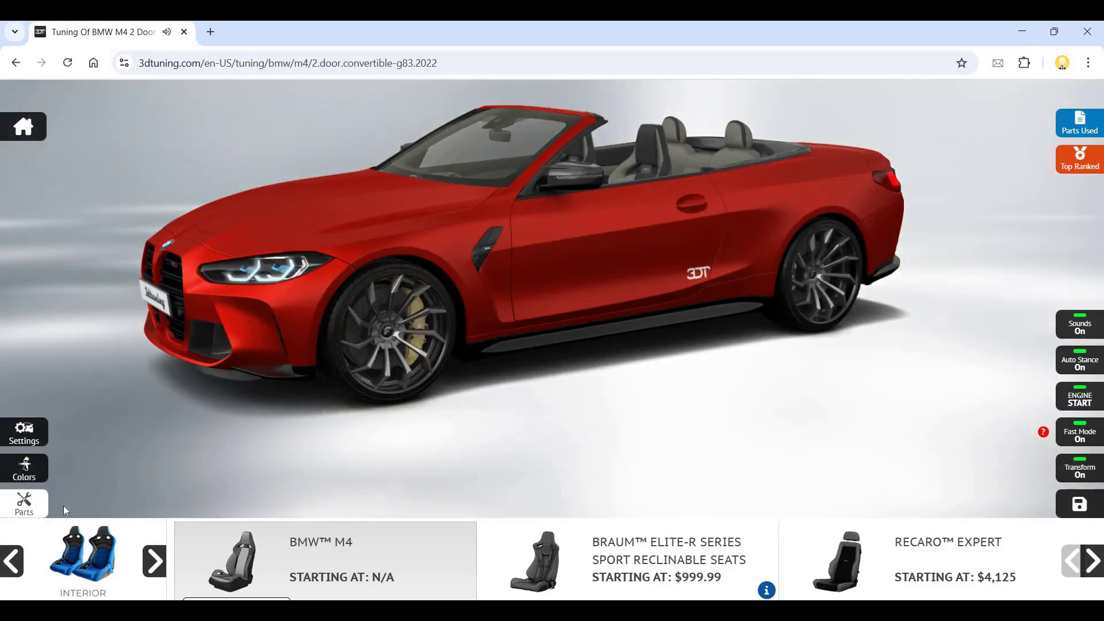
Fit the BMW M Performance Package spoiler on the trunk after briefly trying the CT Carbon spoiler.
click(35, 509)
click(24, 503)
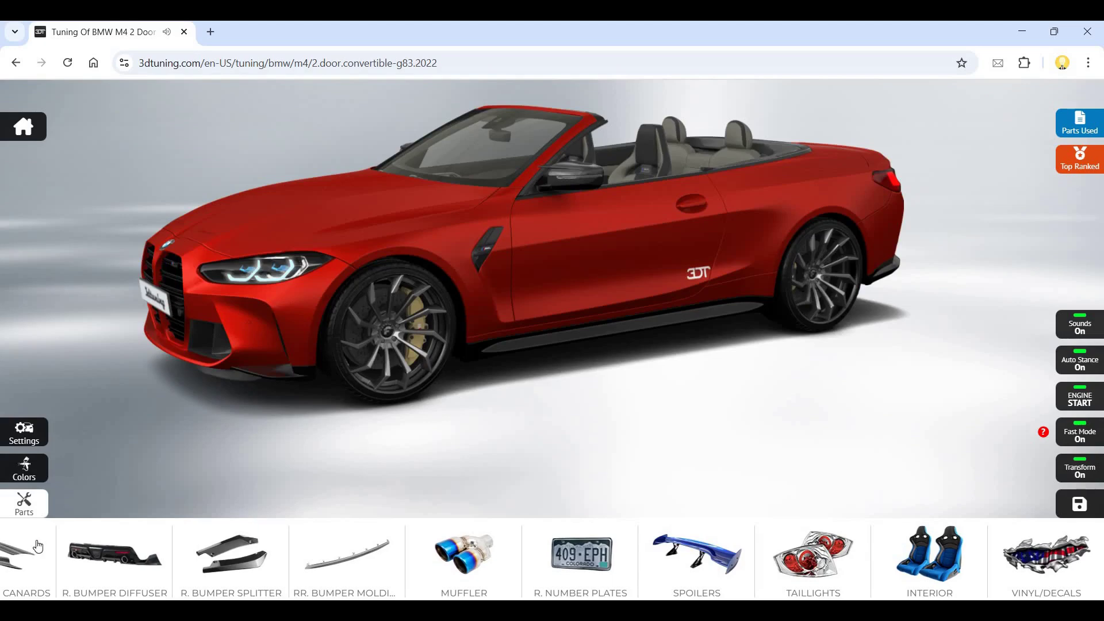
click(703, 574)
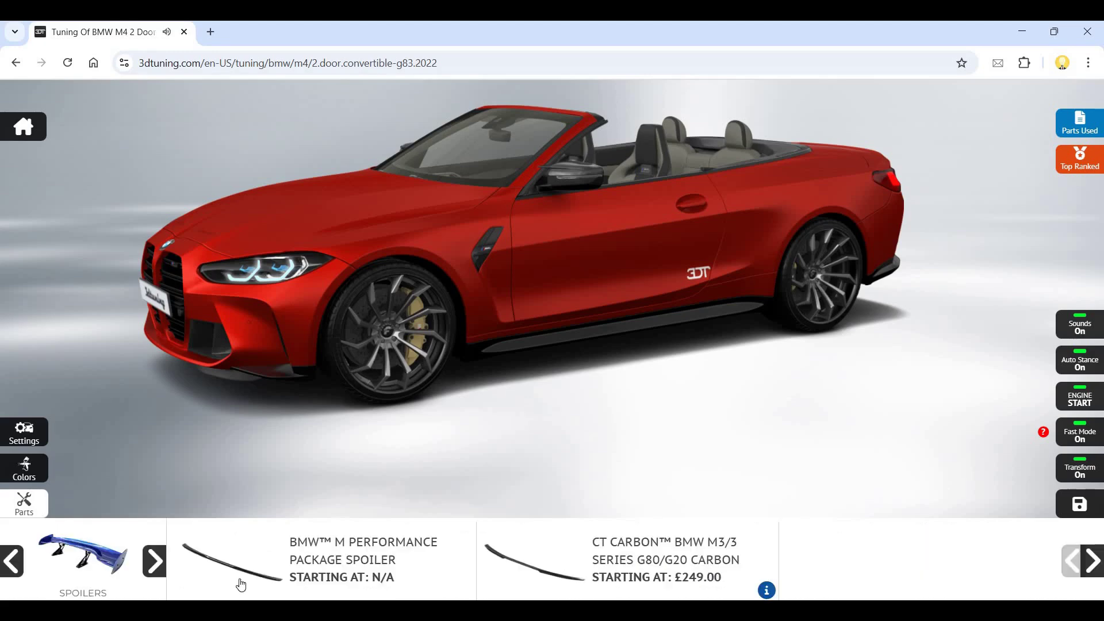
click(373, 567)
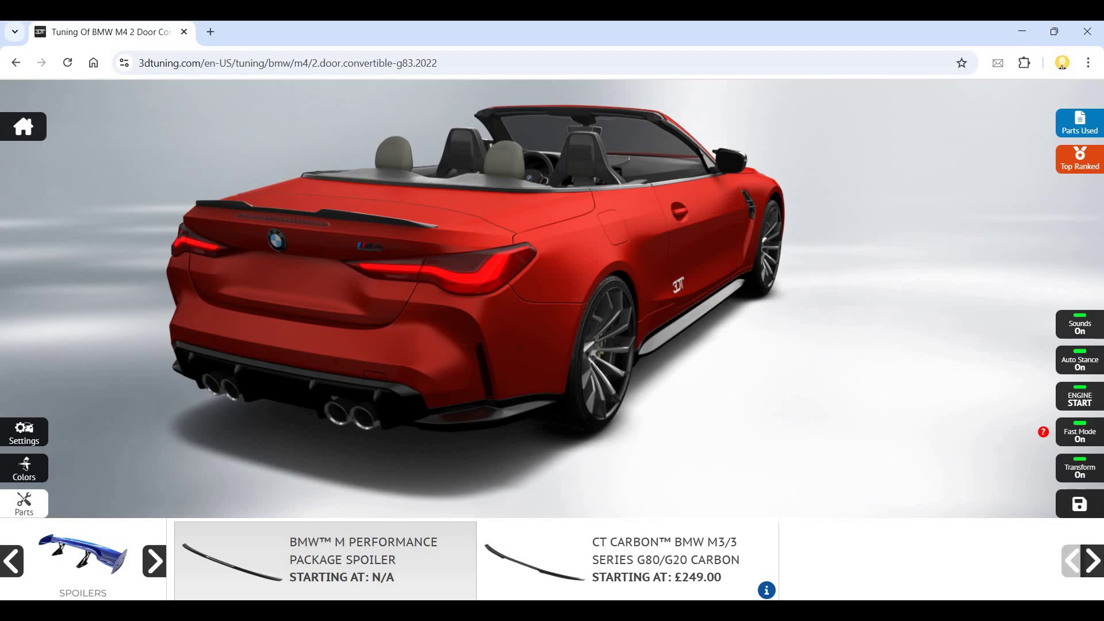
click(698, 571)
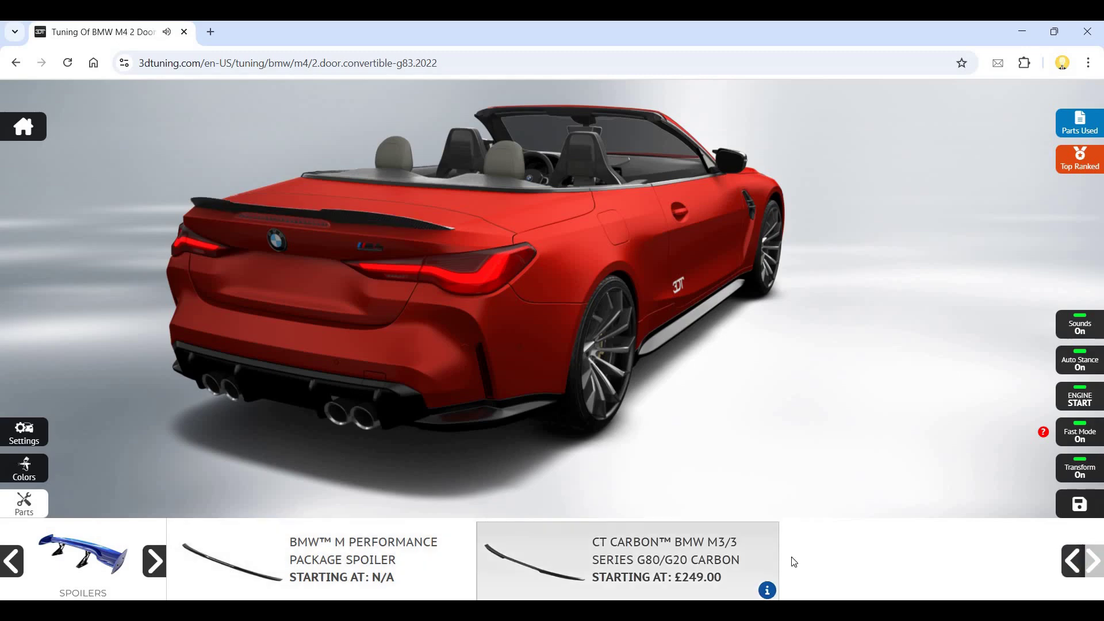
click(697, 571)
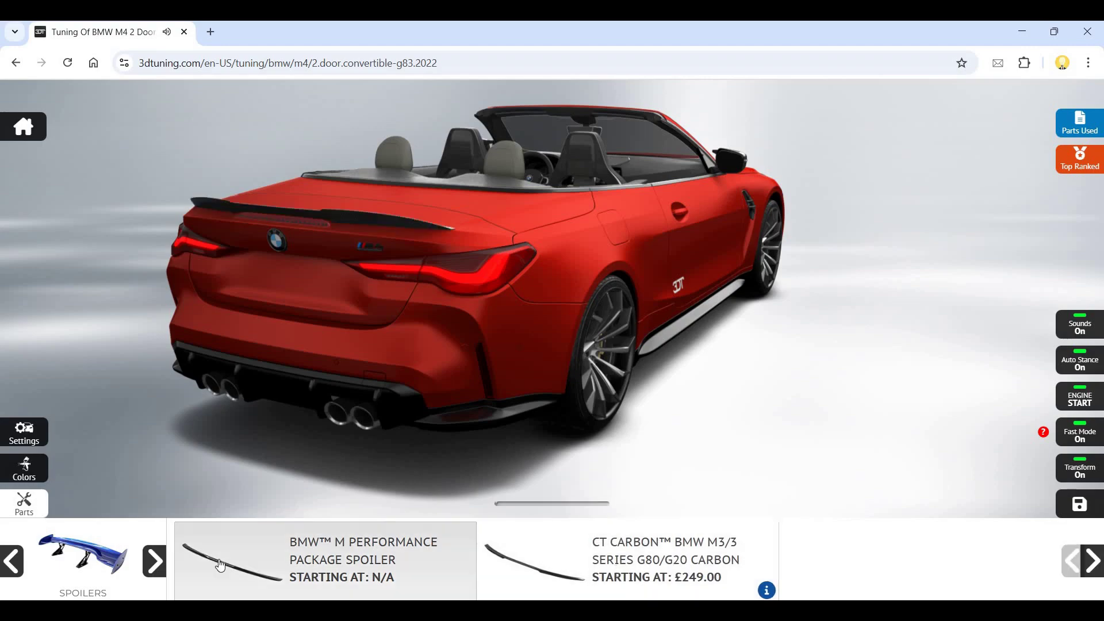
Switch Fast Mode off and get the M4's engine running.
click(32, 506)
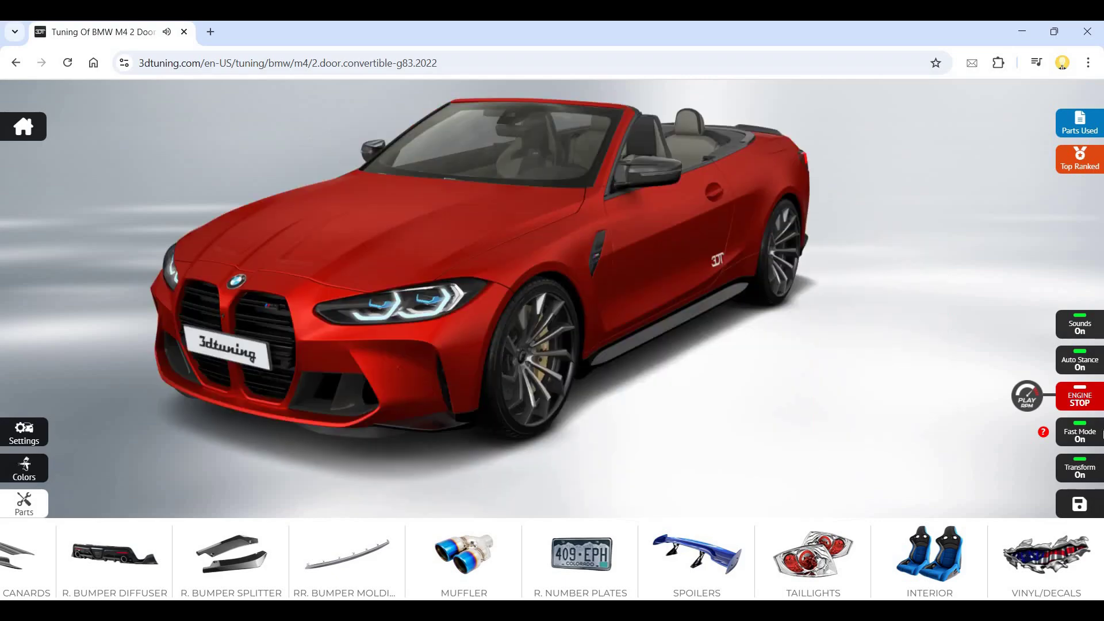
click(1080, 440)
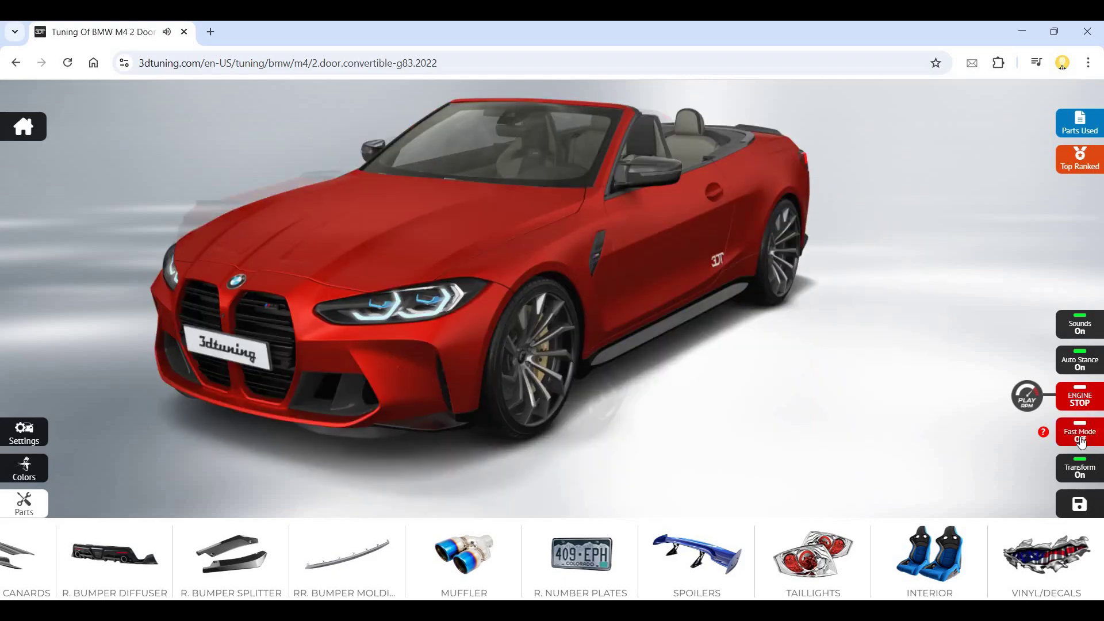
click(1080, 440)
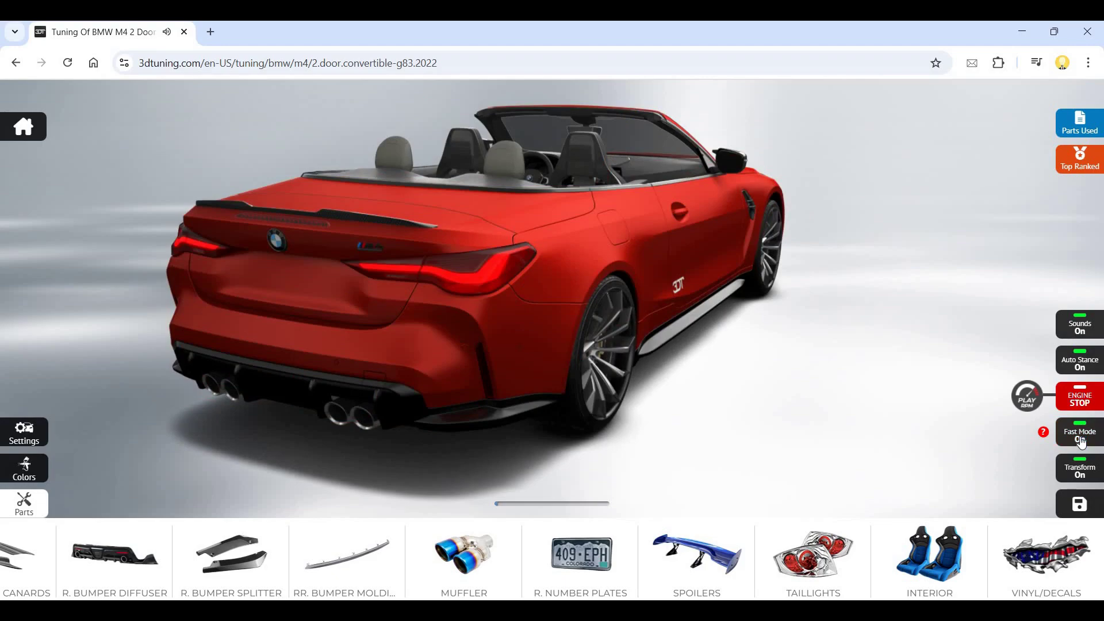
click(1075, 441)
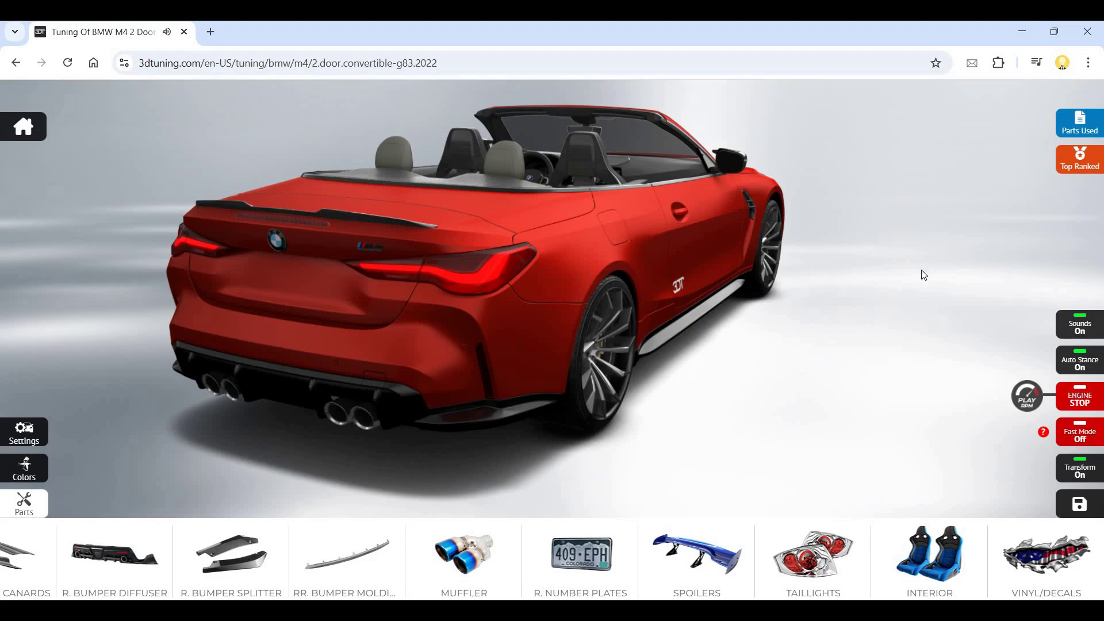
click(1076, 395)
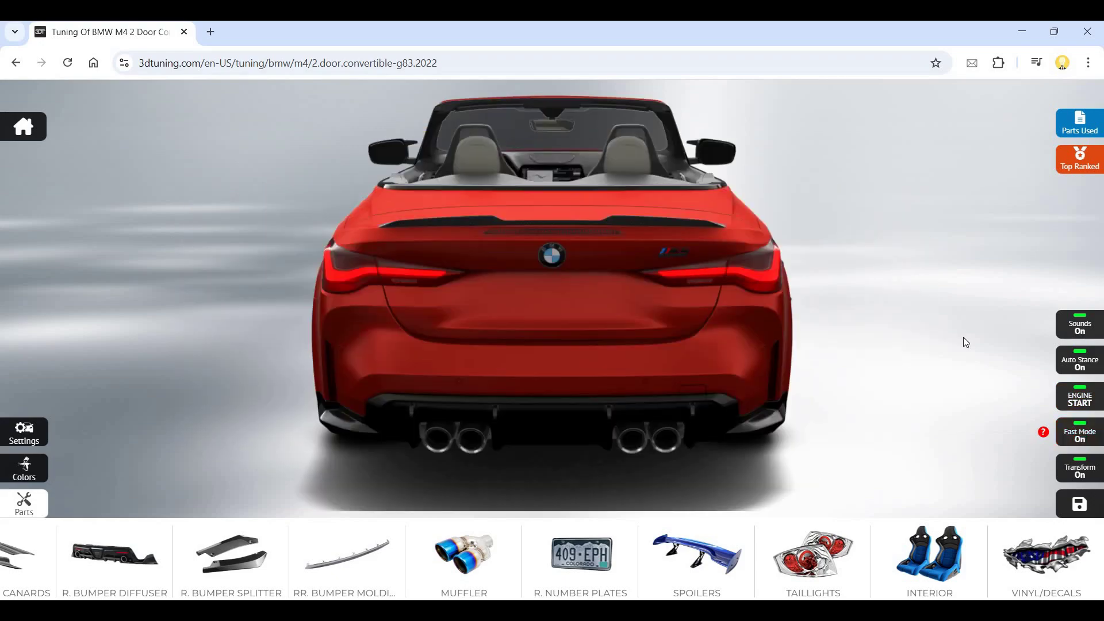
click(1069, 438)
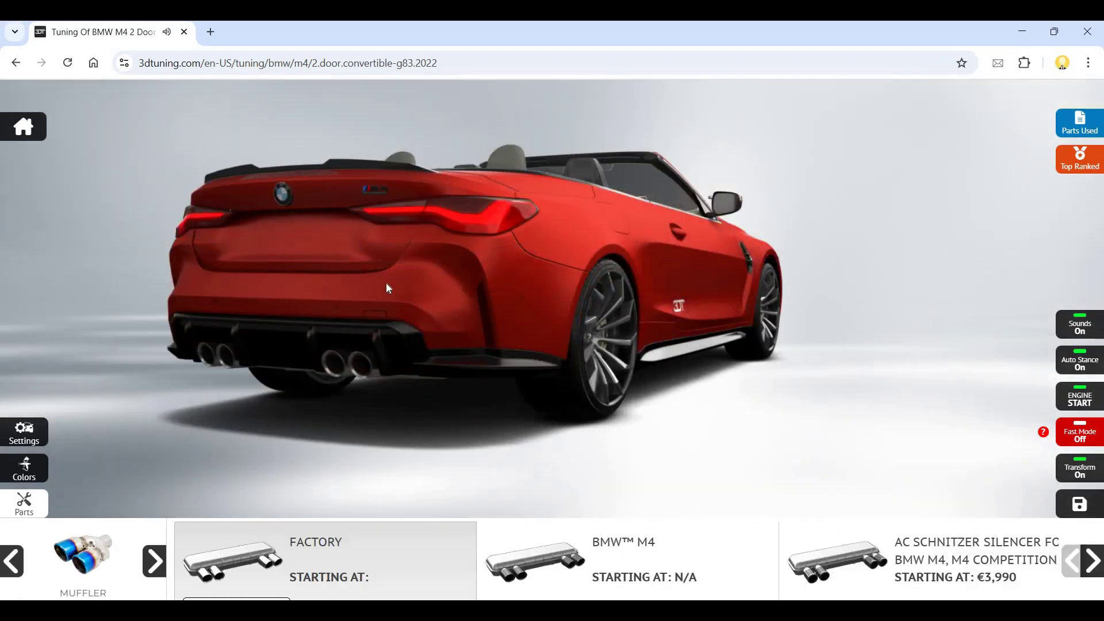
Select the rear diffuser, then turn the car to bring up the front bumper options.
click(422, 337)
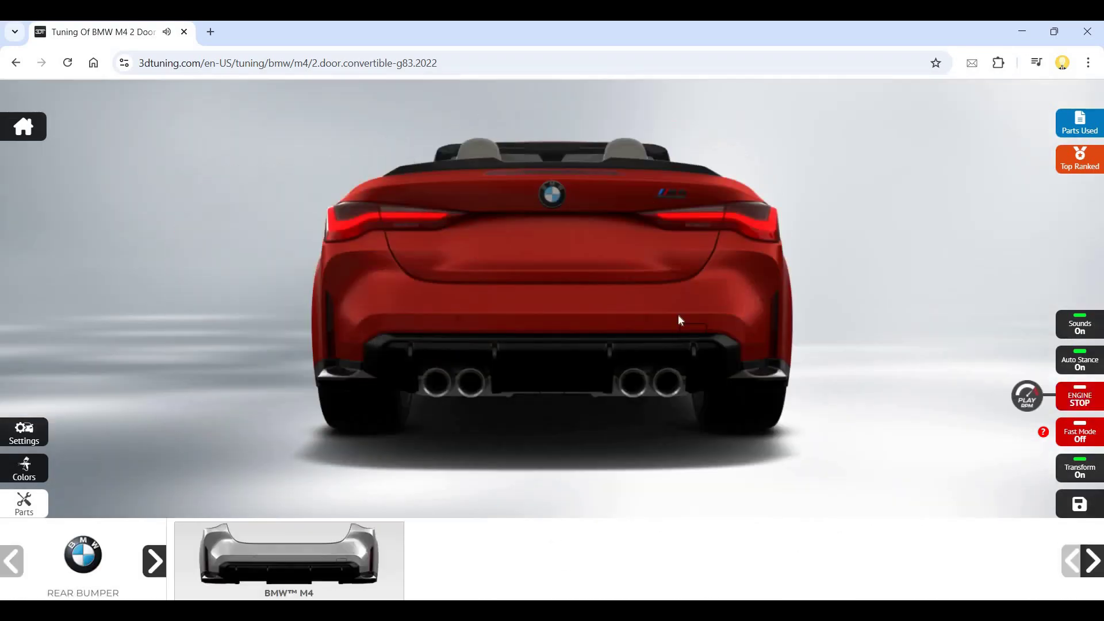
drag(821, 343, 601, 340)
click(688, 340)
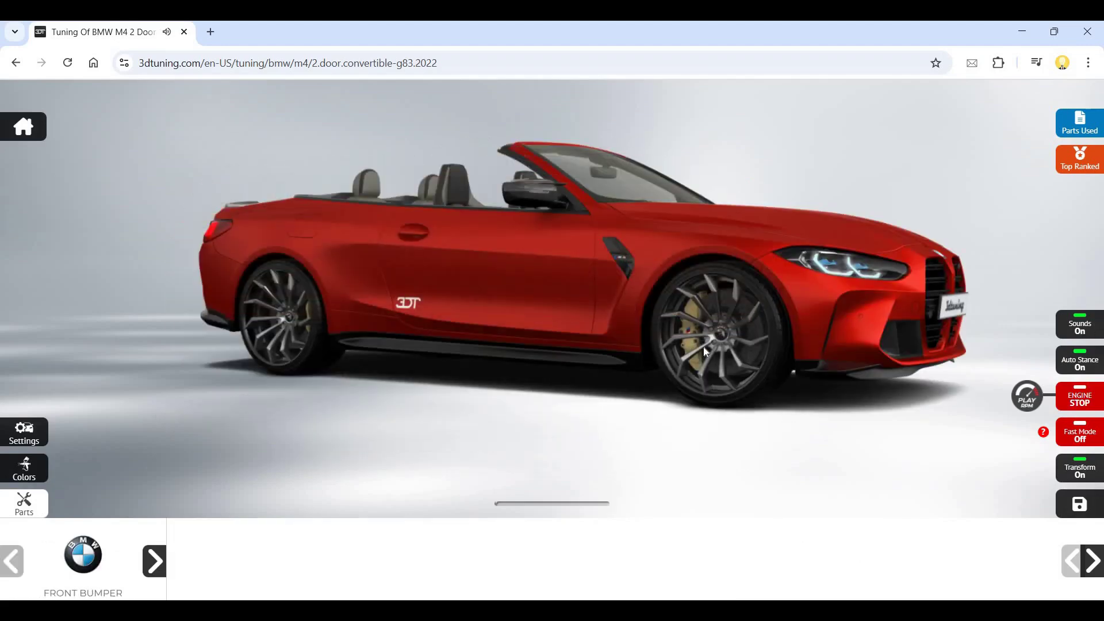